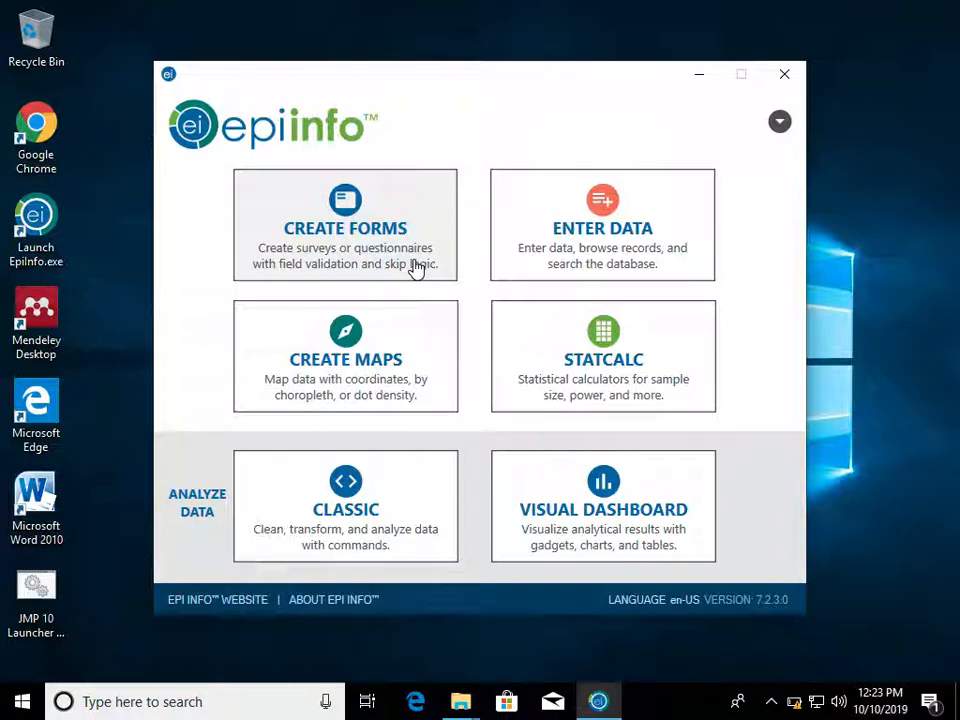
Step: Open the most recent project, Food, in the form creation module
{"action": "left_click", "coordinate": [416, 268]}
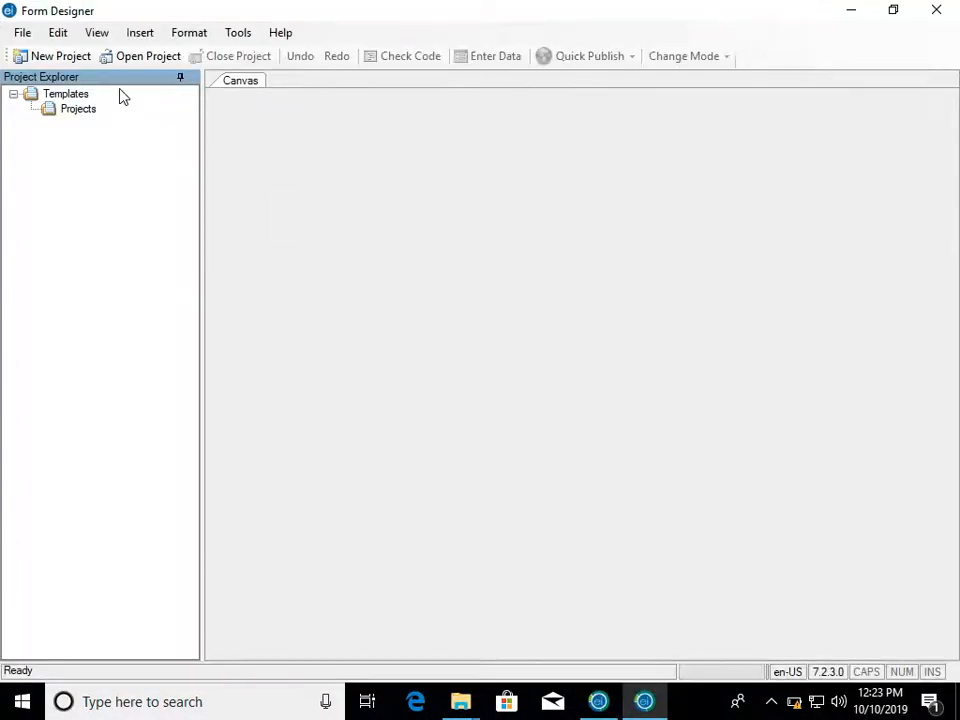
{"action": "left_click", "coordinate": [22, 33]}
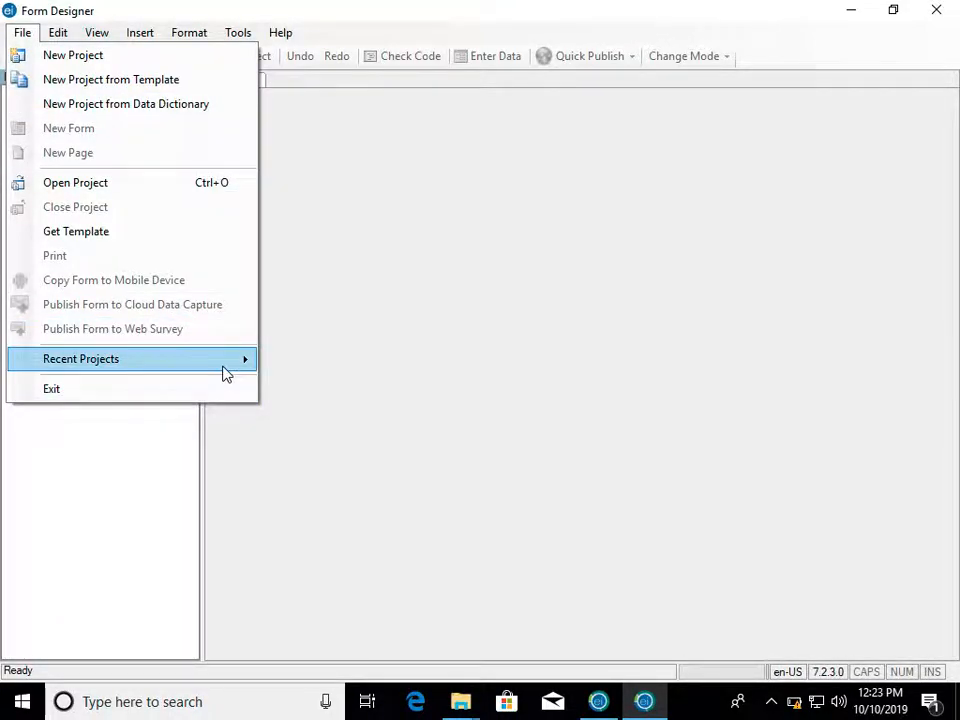
{"action": "mouse_move", "coordinate": [222, 366]}
{"action": "left_click", "coordinate": [313, 360]}
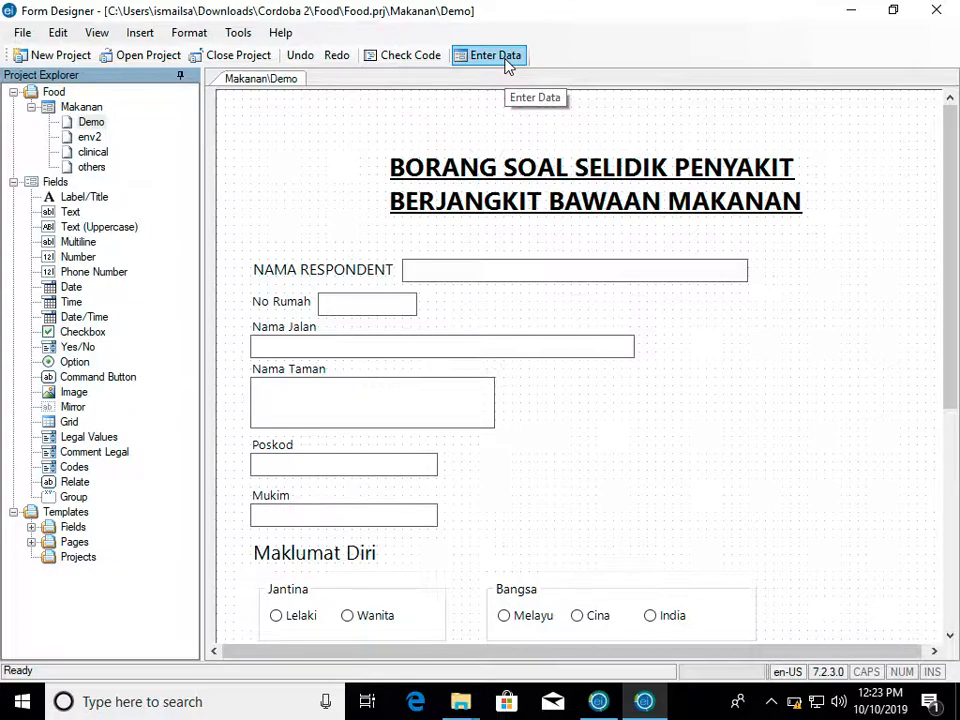
Step: Close the Form Designer project, minimize its window and return to the Epi Info launcher
{"action": "mouse_move", "coordinate": [940, 8]}
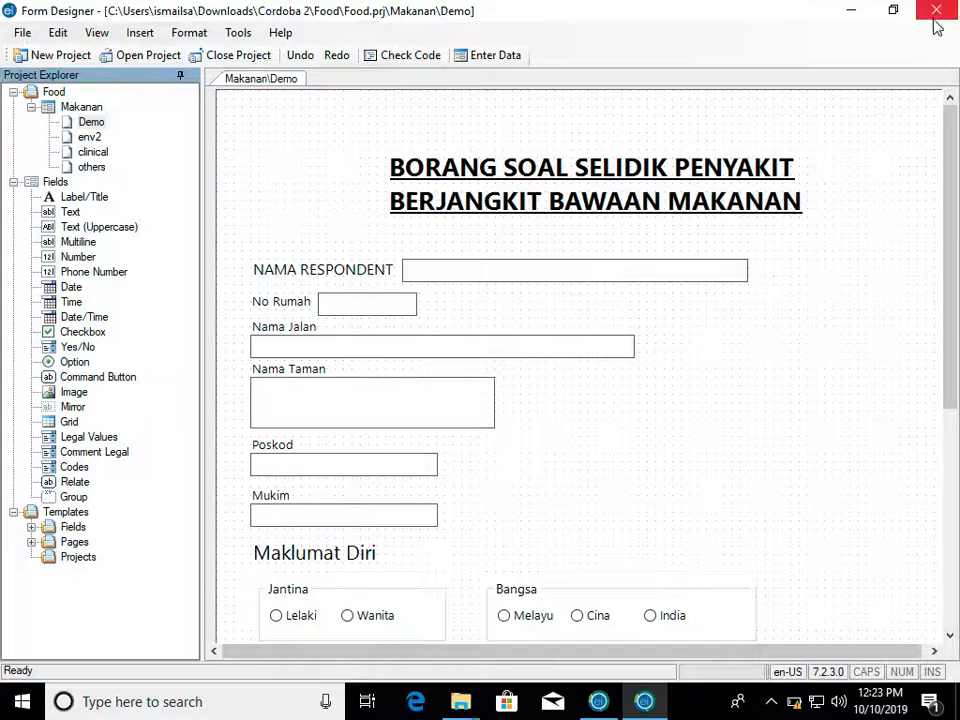
{"action": "left_click", "coordinate": [936, 15]}
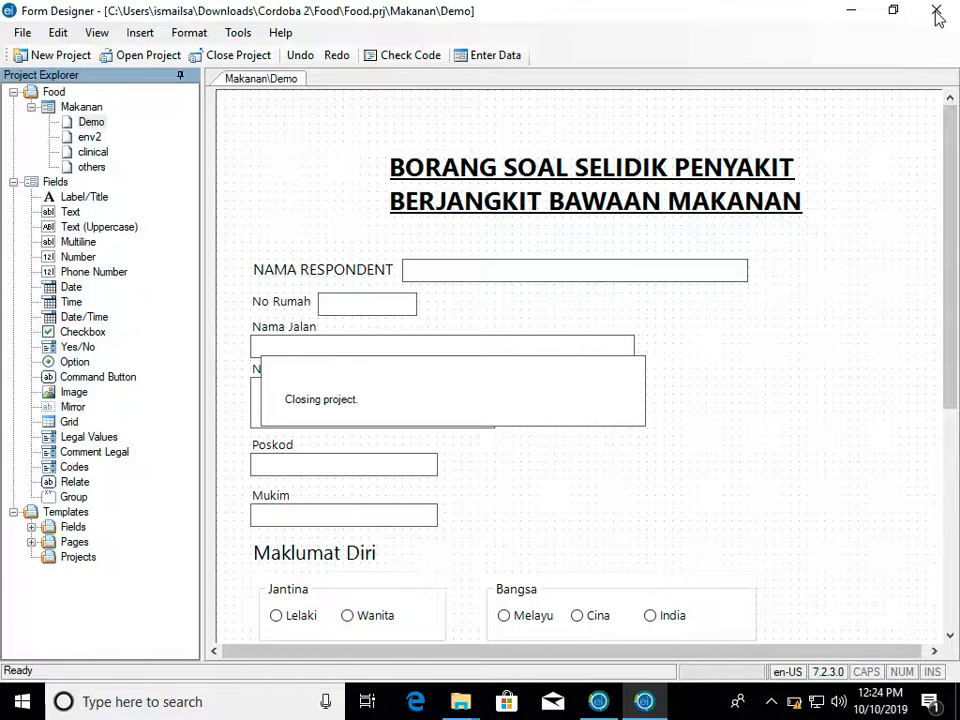
{"action": "left_click", "coordinate": [598, 701]}
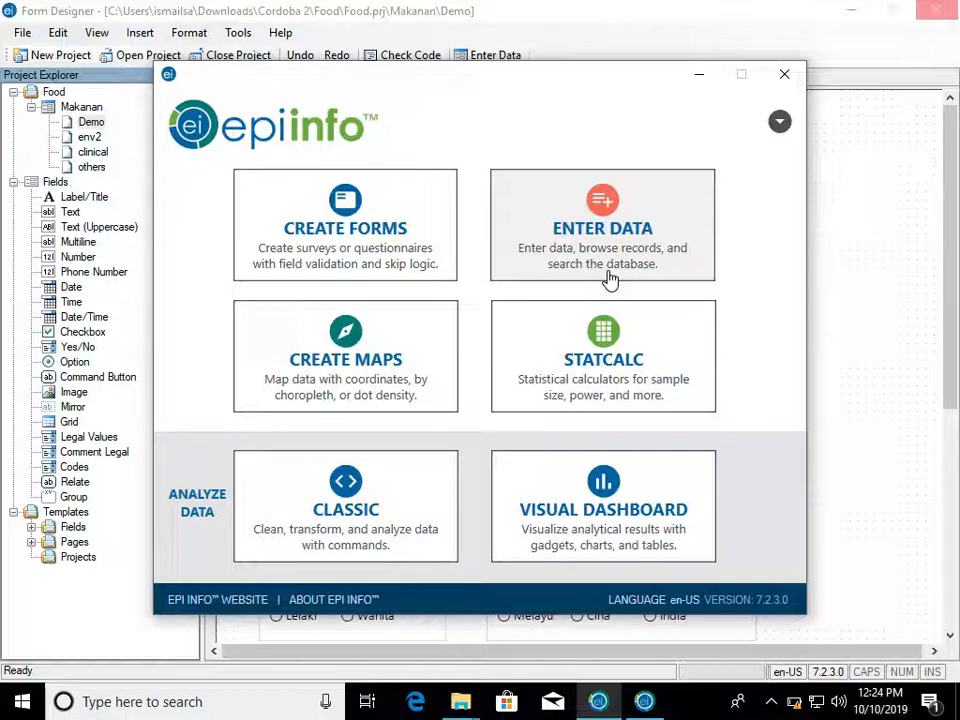
{"action": "left_click", "coordinate": [874, 156]}
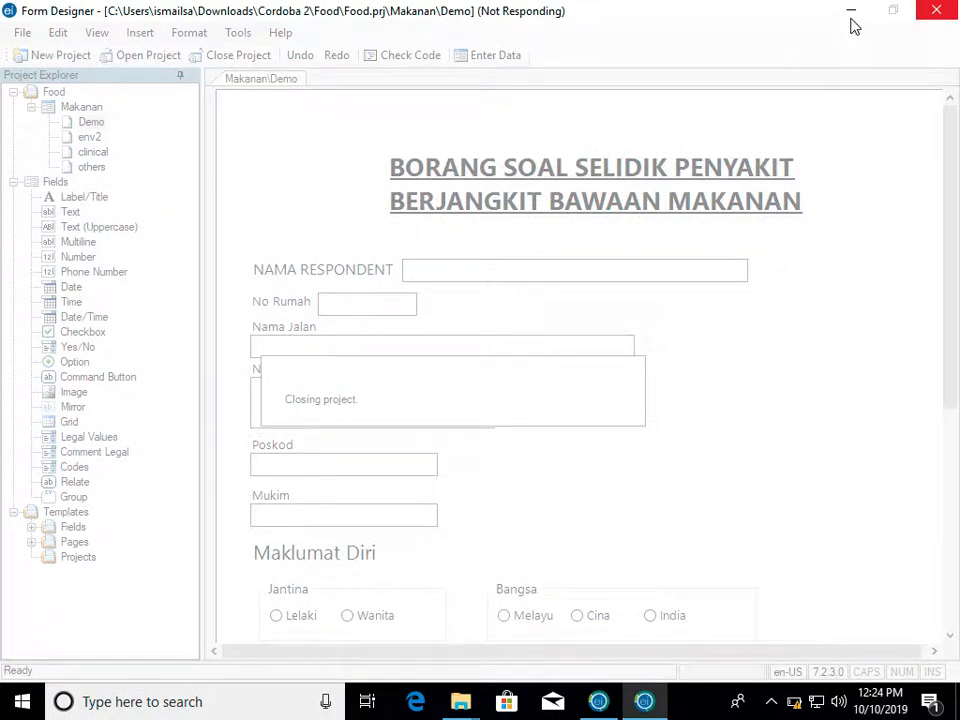
{"action": "left_click", "coordinate": [851, 14]}
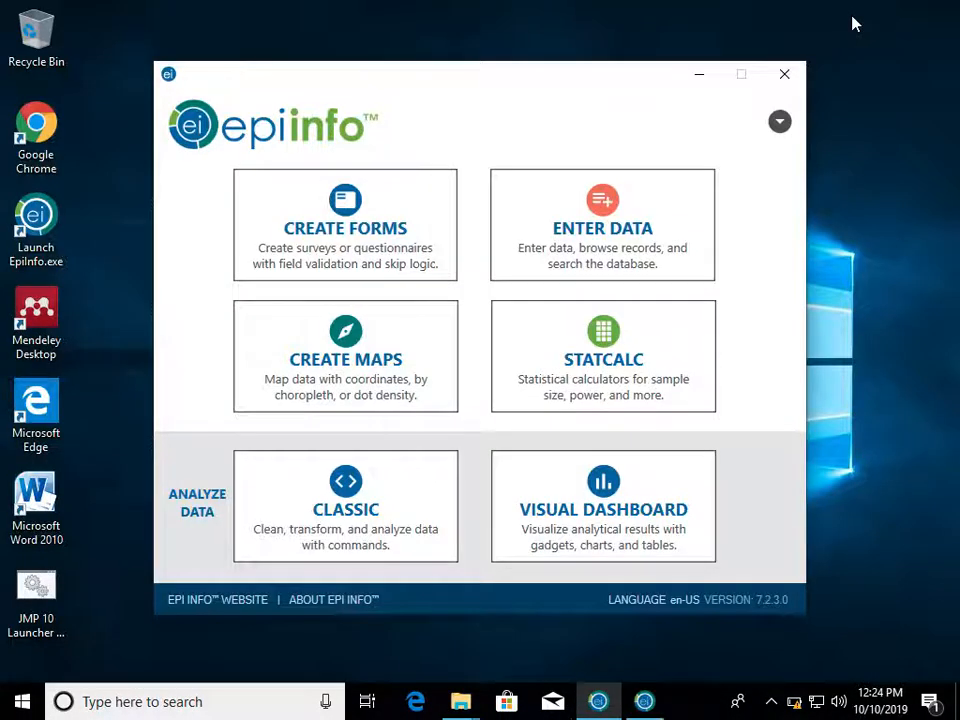
Step: Start the data entry module and open the Makanan form from Food.prj in Downloads\Cordoba 2\Food
{"action": "left_click", "coordinate": [674, 209]}
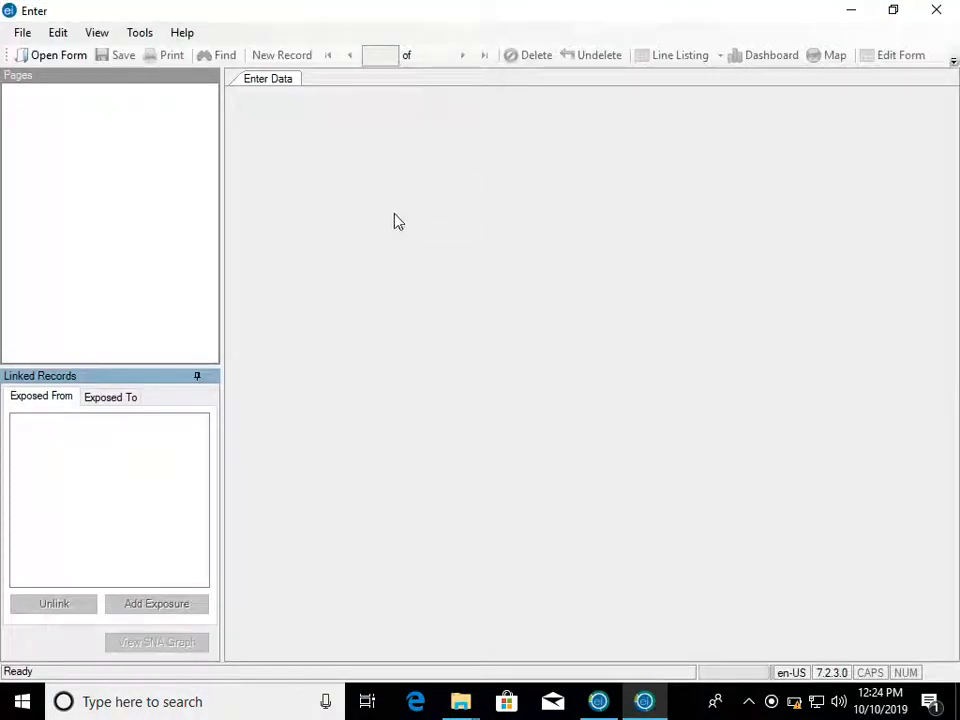
{"action": "left_click", "coordinate": [45, 62]}
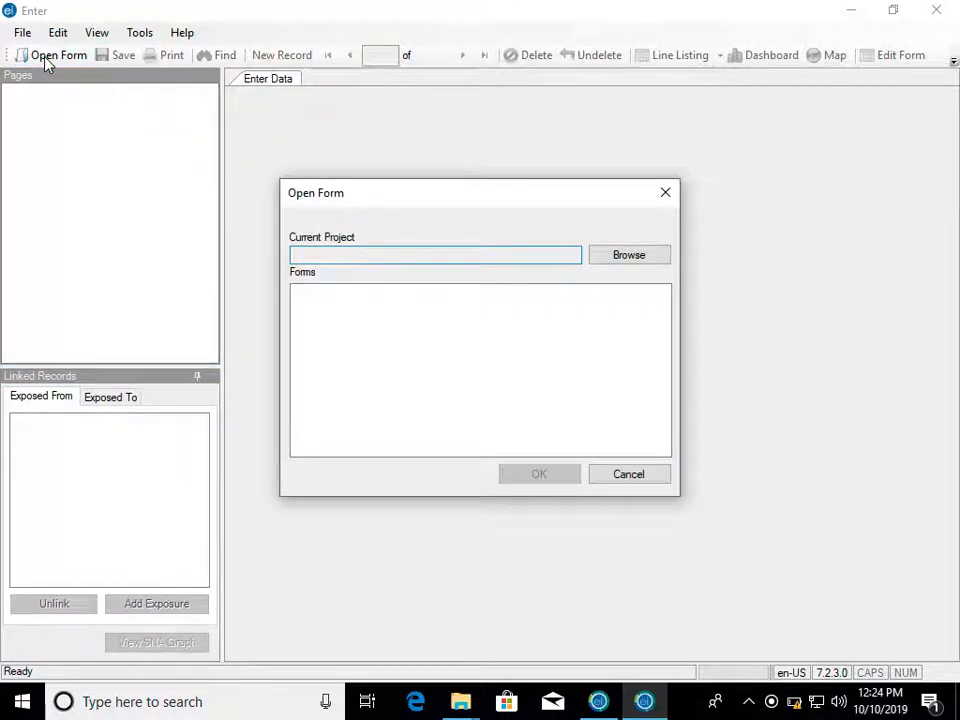
{"action": "left_click", "coordinate": [652, 262]}
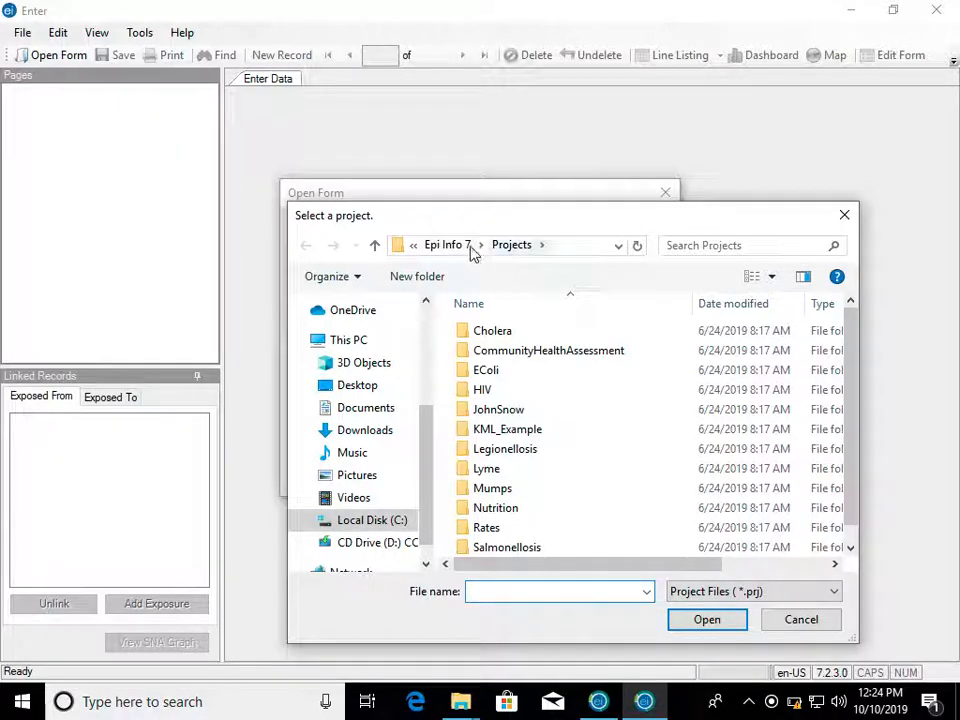
{"action": "left_click", "coordinate": [368, 431]}
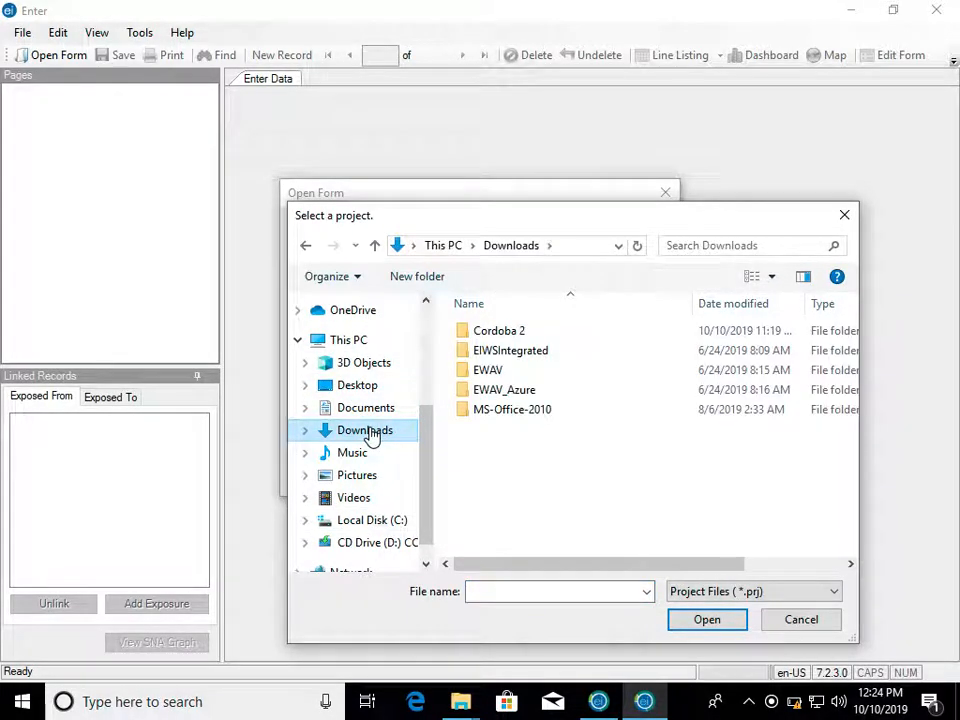
{"action": "double_click", "coordinate": [510, 332]}
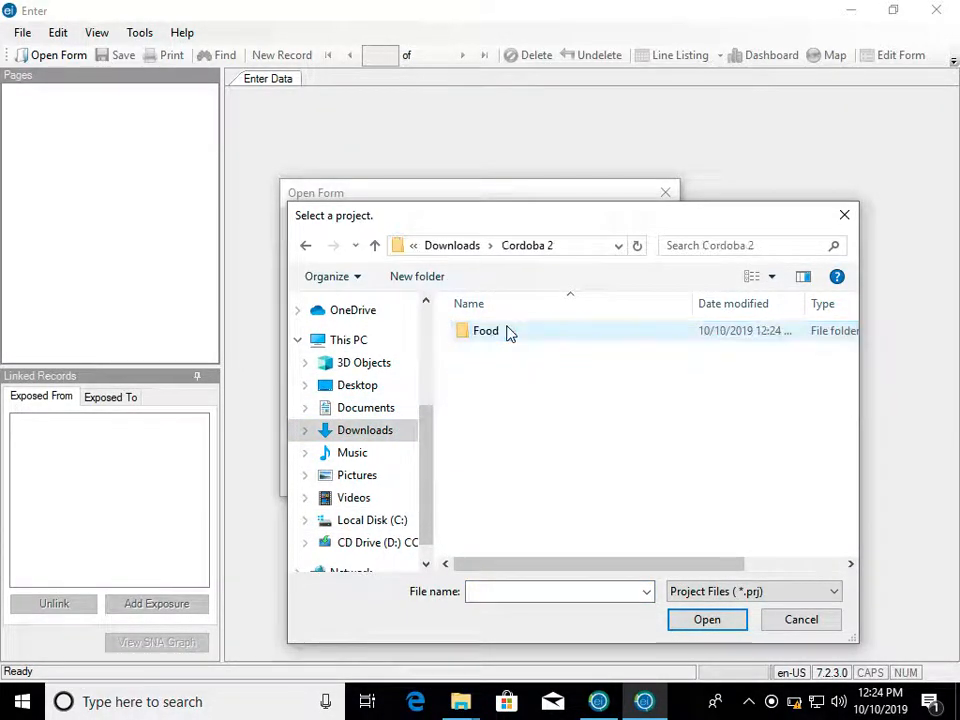
{"action": "double_click", "coordinate": [508, 333]}
{"action": "left_click", "coordinate": [506, 332]}
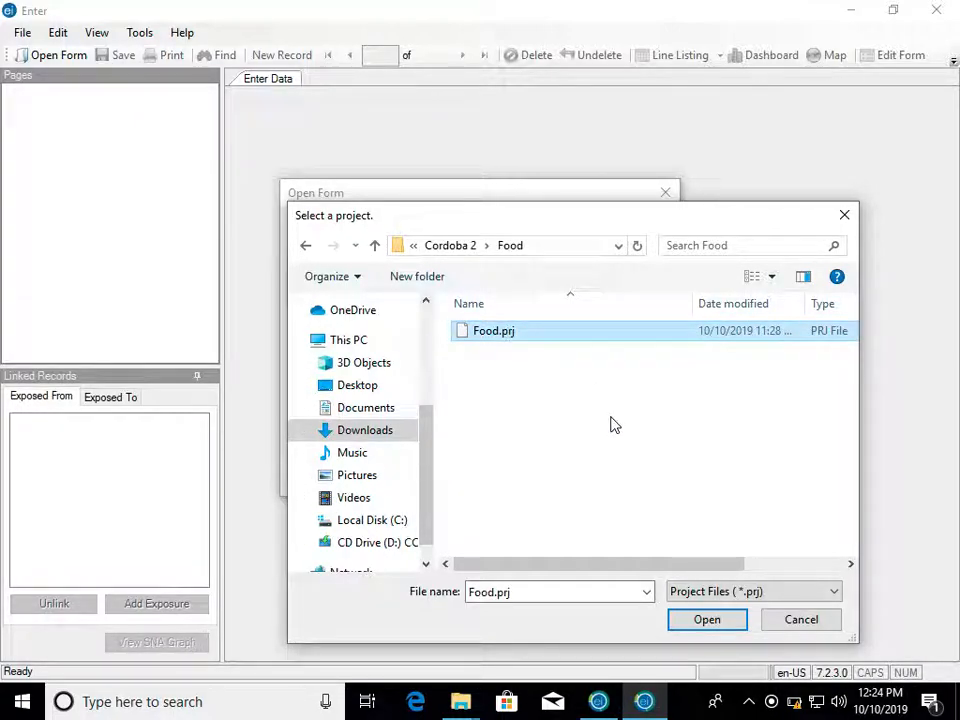
{"action": "left_click", "coordinate": [699, 622]}
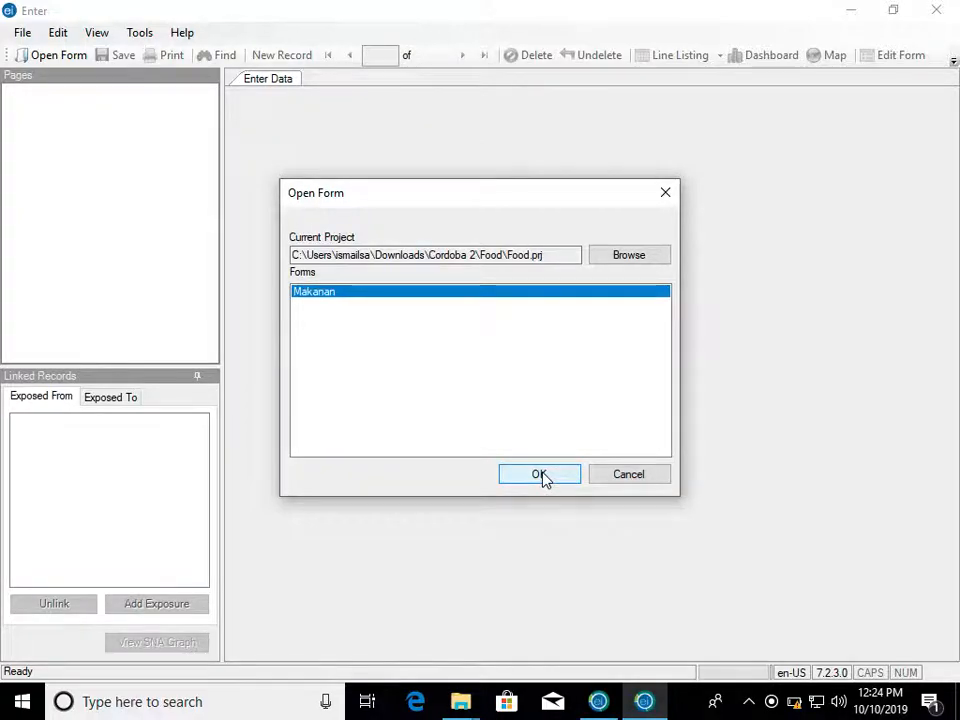
{"action": "left_click", "coordinate": [544, 477]}
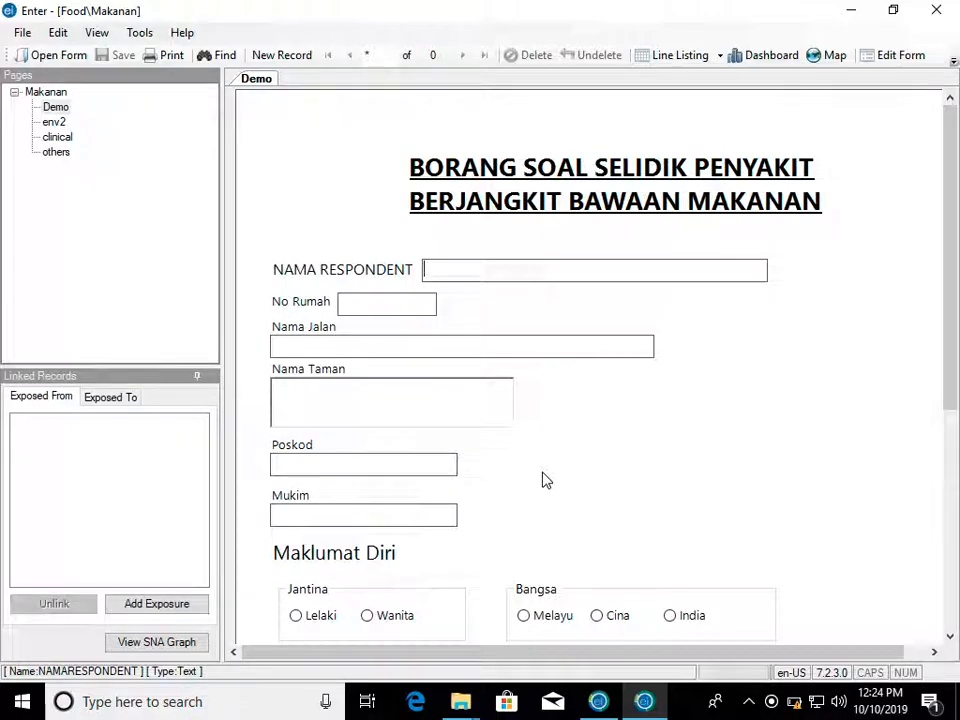
Step: Narrow the side pane next to the Makanan form, put the cursor in NAMA RESPONDENT, and close the data entry window
{"action": "left_click_drag", "start_coordinate": [222, 308], "coordinate": [101, 304]}
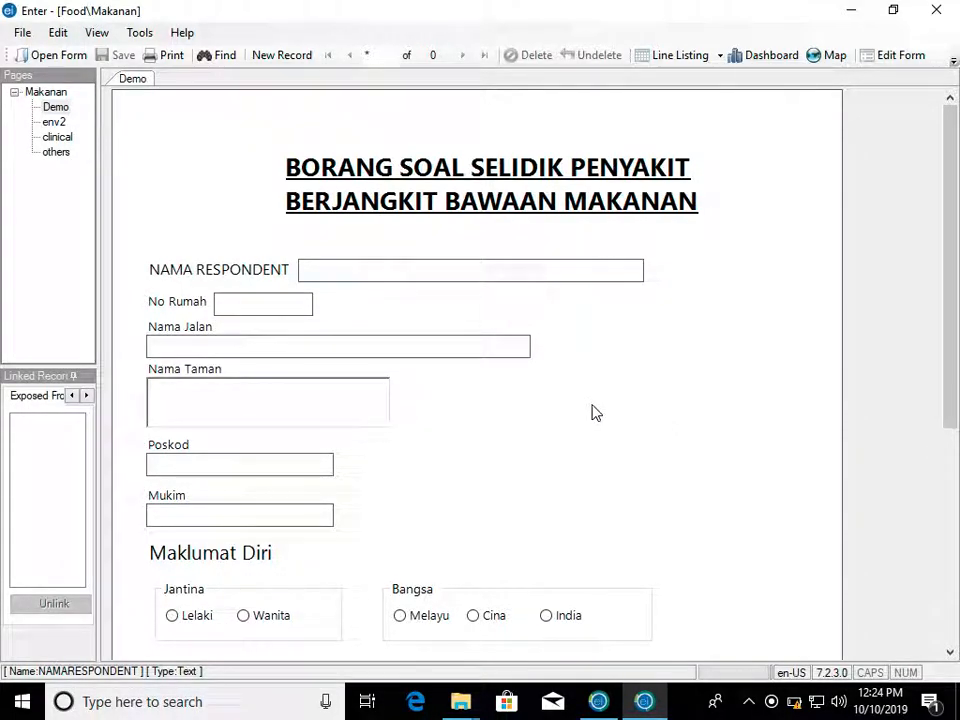
{"action": "left_click", "coordinate": [539, 276]}
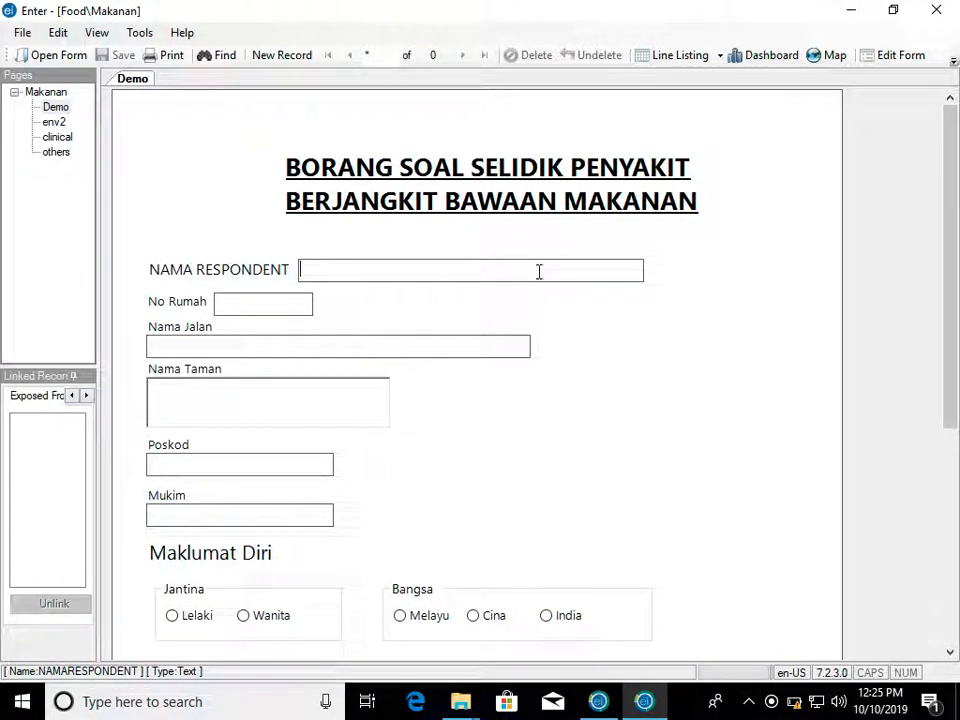
{"action": "left_click", "coordinate": [930, 10]}
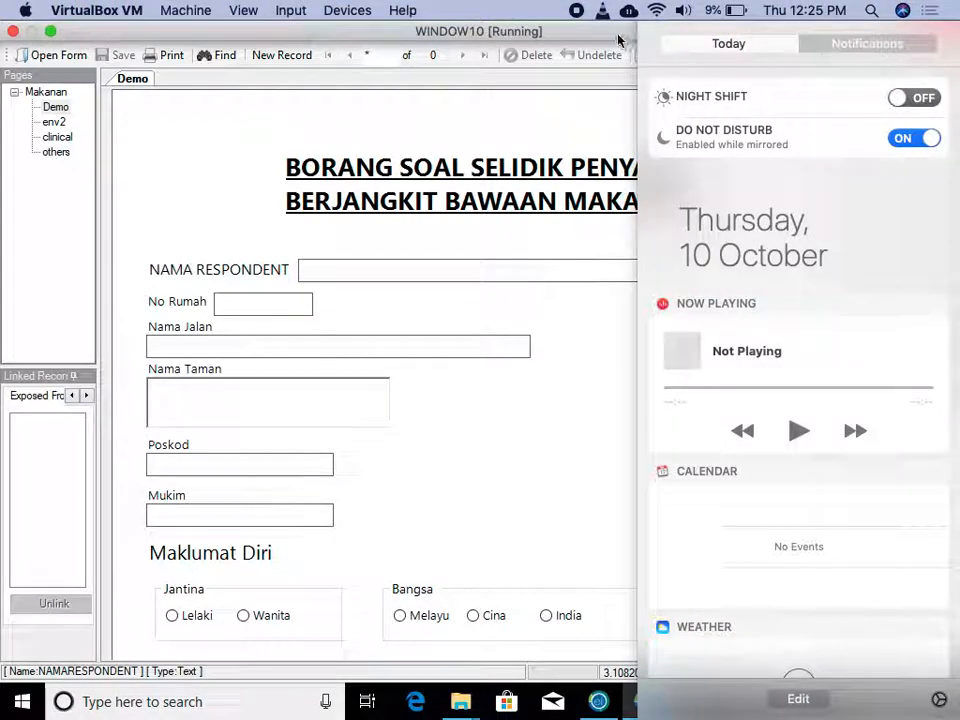
{"action": "left_click", "coordinate": [619, 36]}
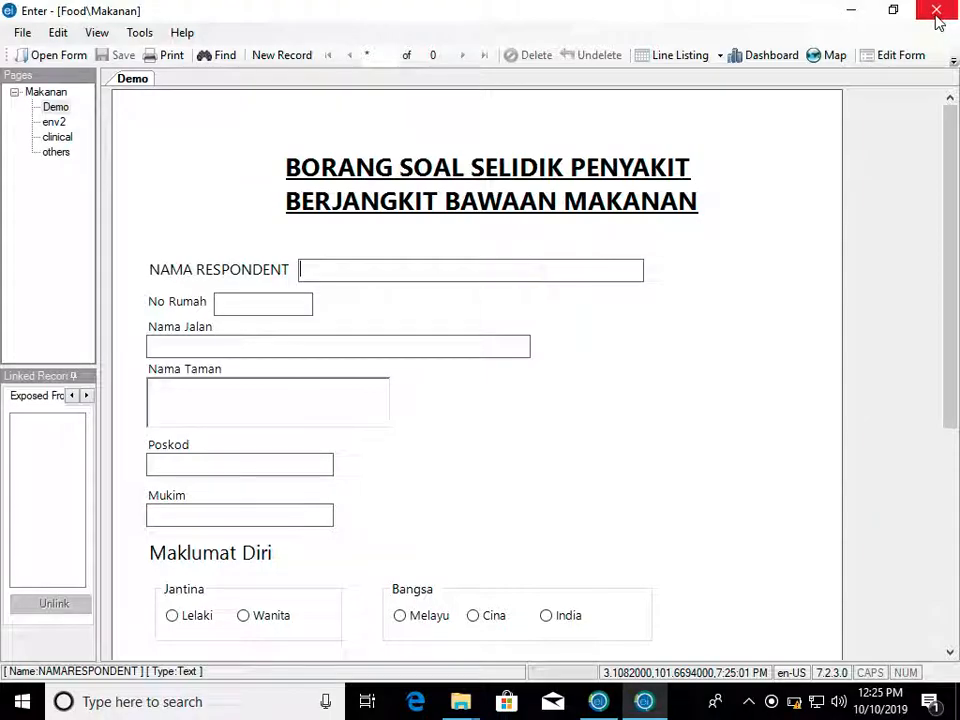
{"action": "left_click", "coordinate": [936, 12]}
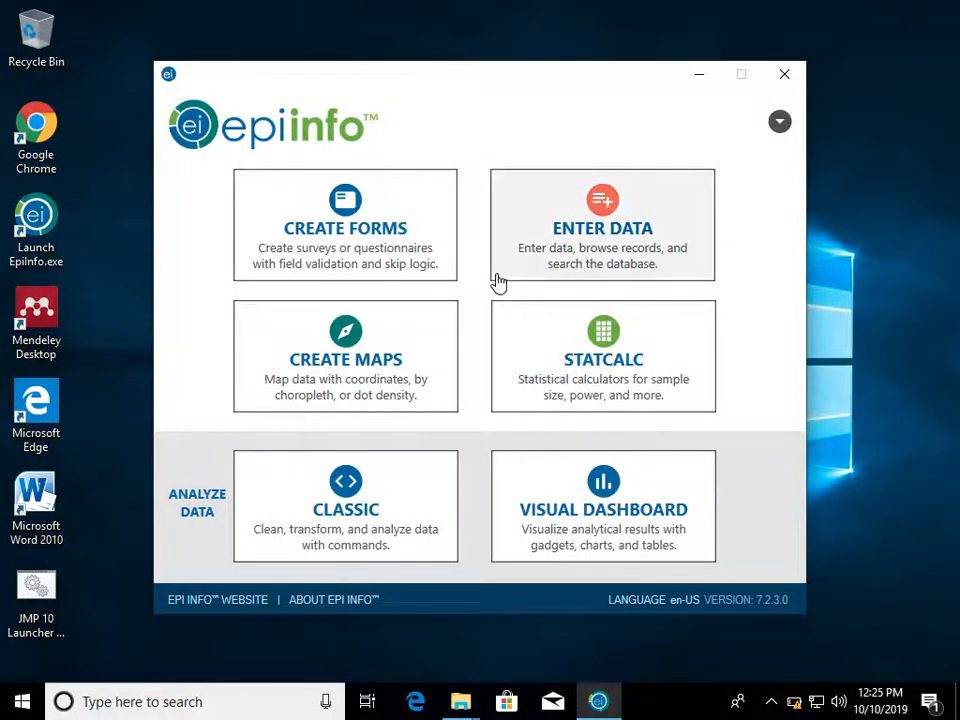
Step: Restart data entry from the launcher, minimize the launcher, and load the Makanan form from Downloads\Cordoba 2\Food\Food.prj
{"action": "left_click", "coordinate": [591, 226]}
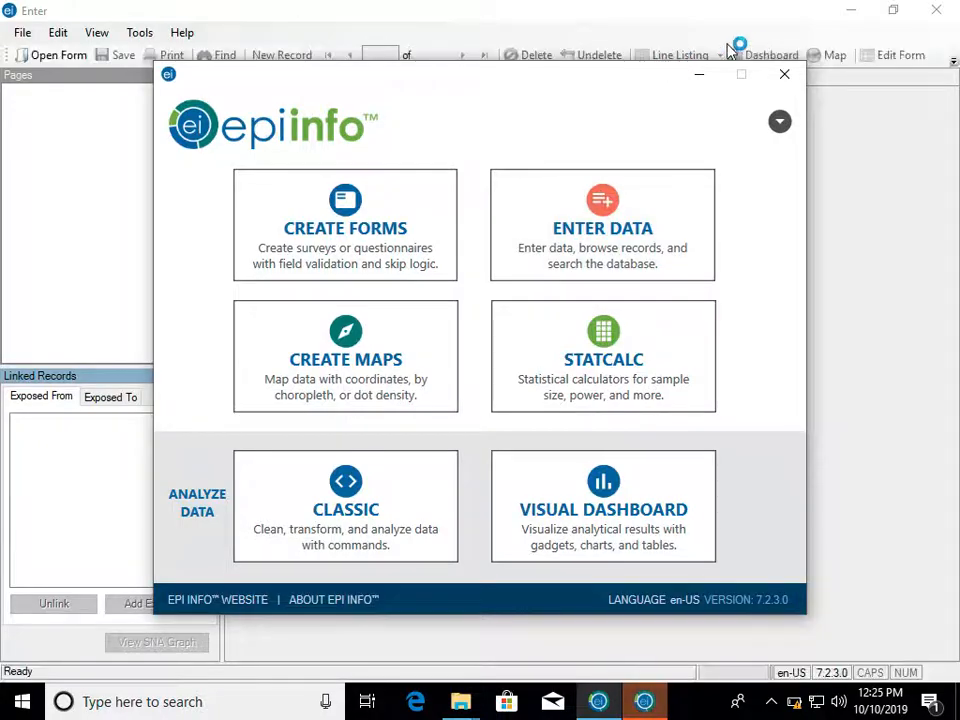
{"action": "left_click", "coordinate": [700, 75]}
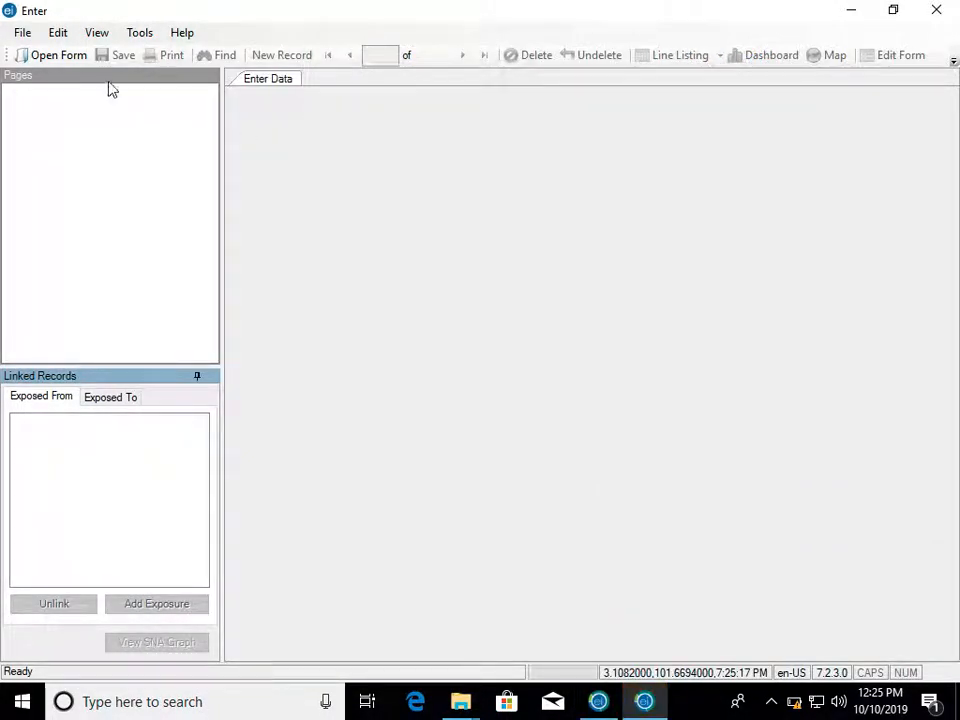
{"action": "left_click", "coordinate": [62, 63]}
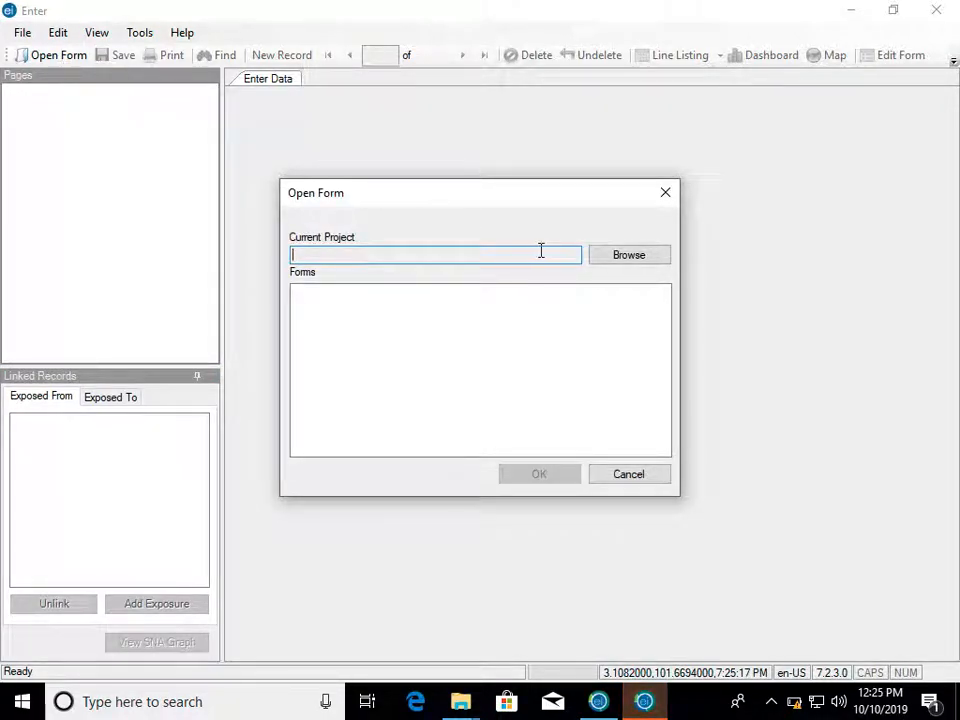
{"action": "left_click", "coordinate": [619, 256]}
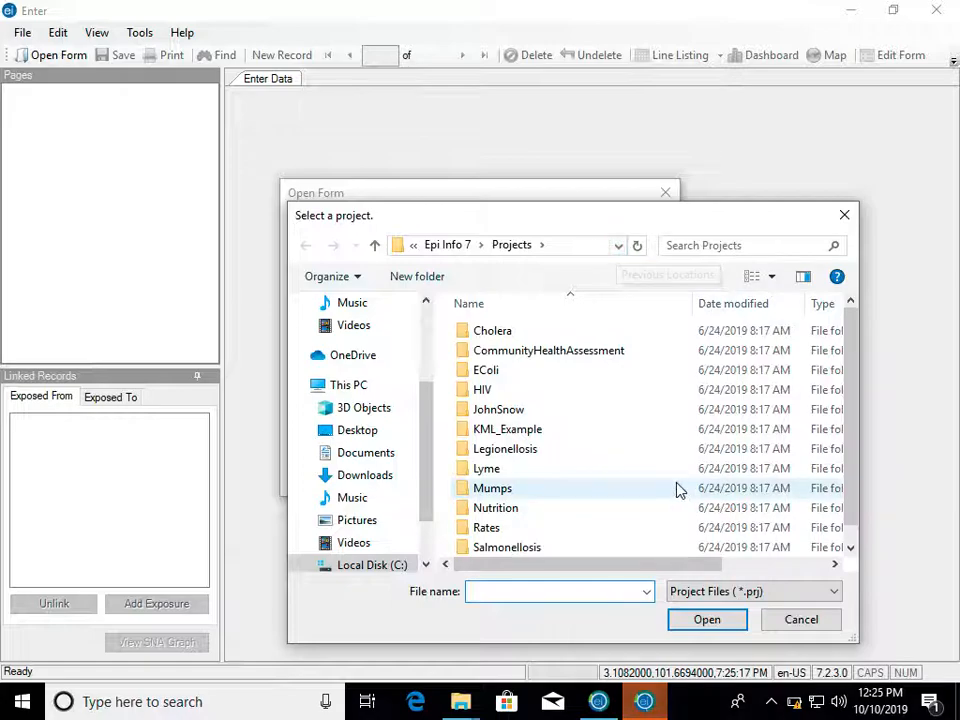
{"action": "left_click", "coordinate": [366, 475]}
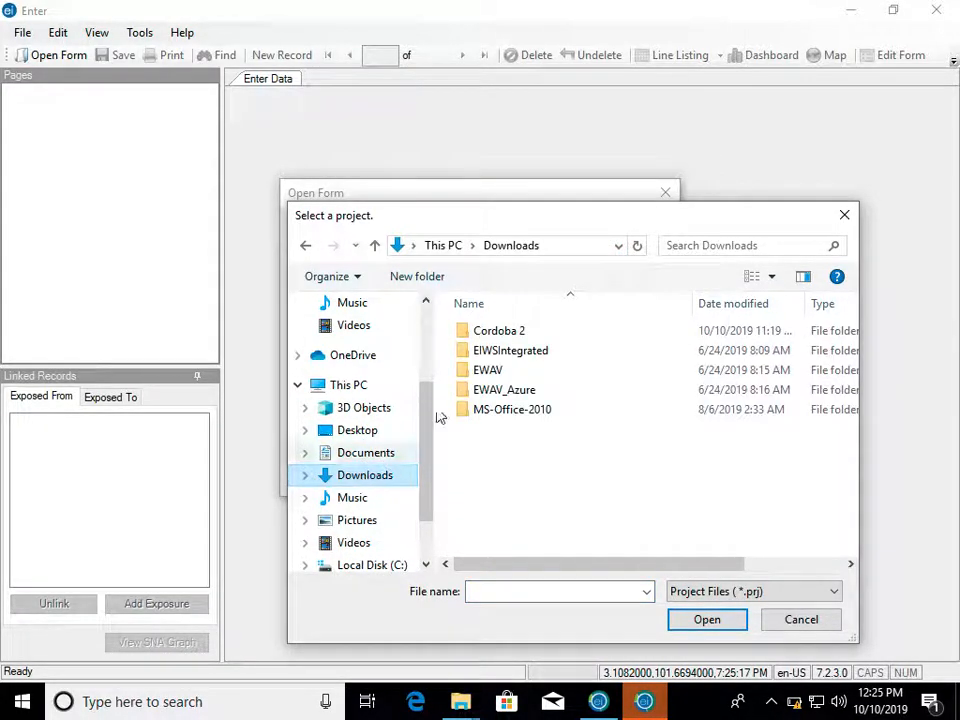
{"action": "double_click", "coordinate": [496, 334]}
{"action": "double_click", "coordinate": [495, 333]}
{"action": "left_click", "coordinate": [496, 334]}
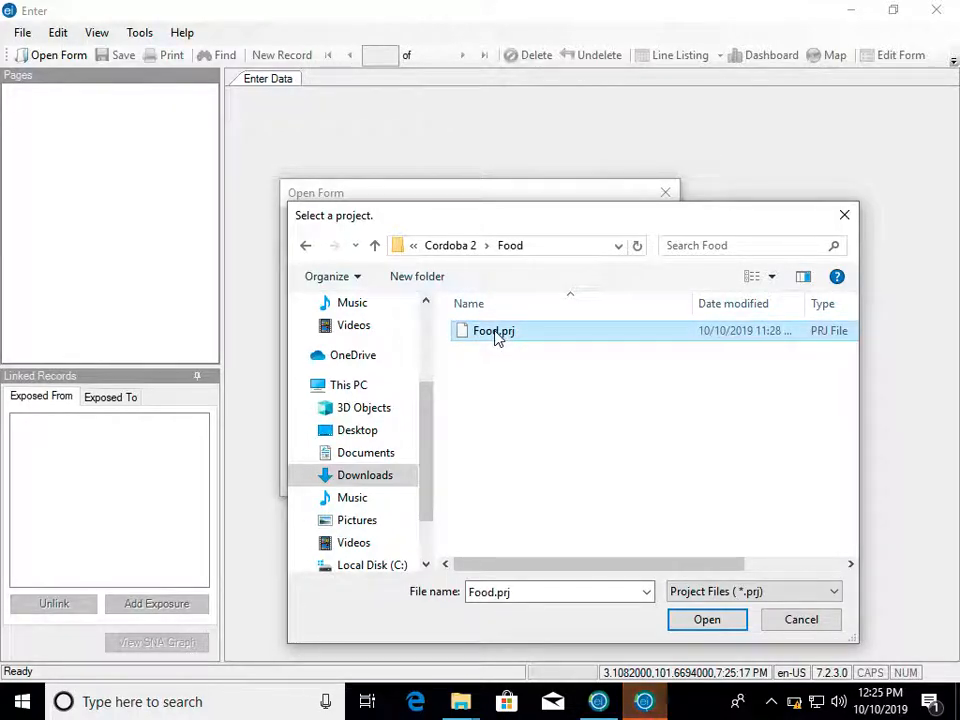
{"action": "left_click", "coordinate": [707, 619]}
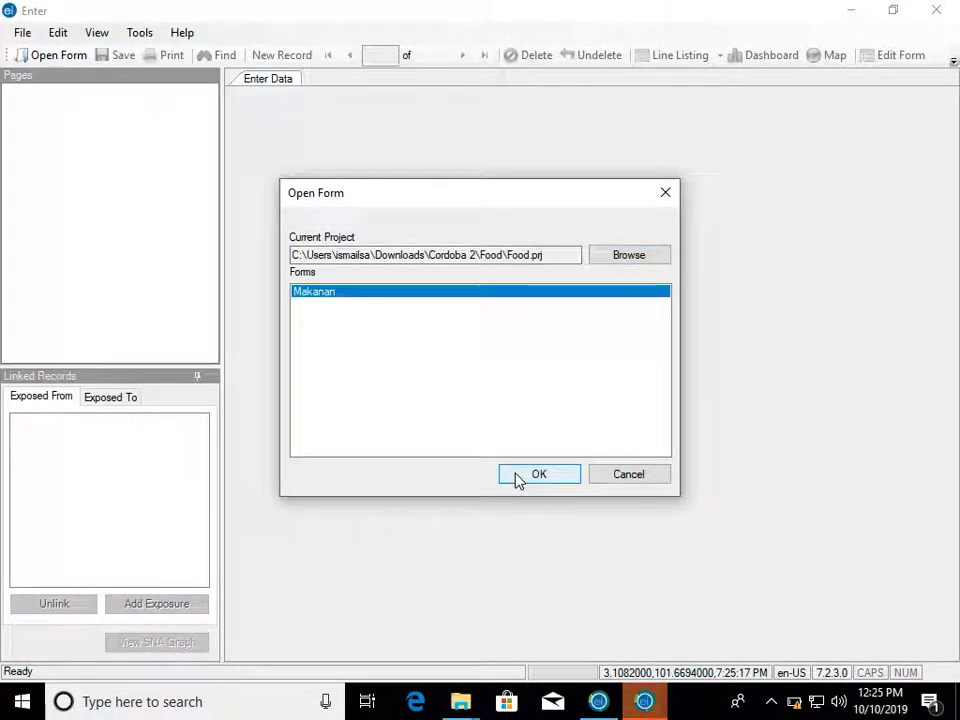
{"action": "left_click", "coordinate": [517, 478]}
Step: Switch between the two Enter windows and close the blank one, leaving the Food\Makanan form open
{"action": "mouse_move", "coordinate": [644, 700]}
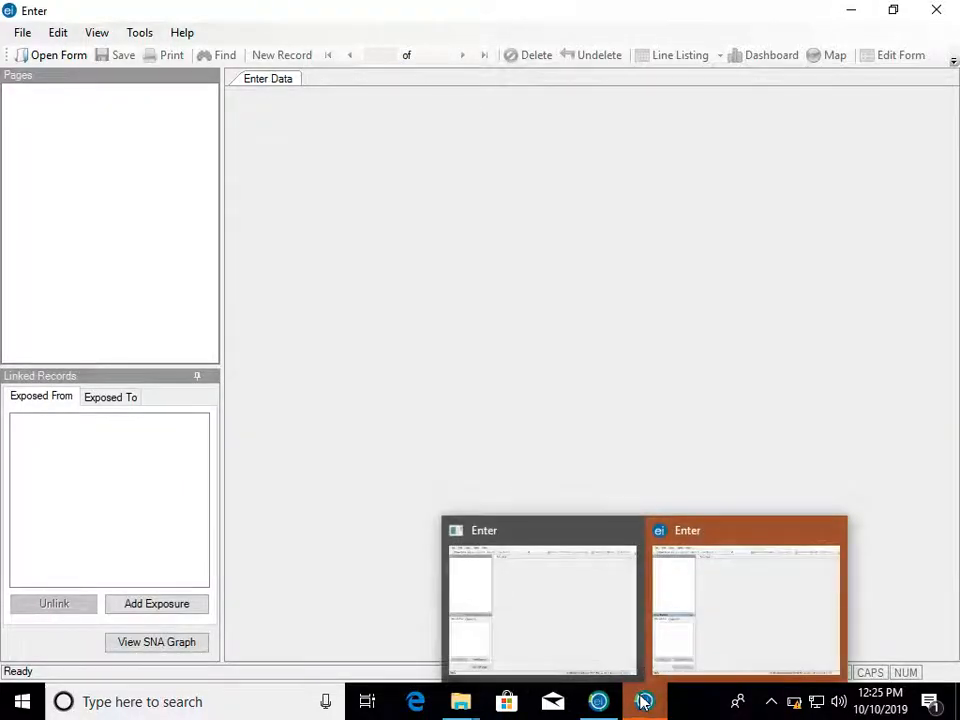
{"action": "left_click", "coordinate": [714, 585]}
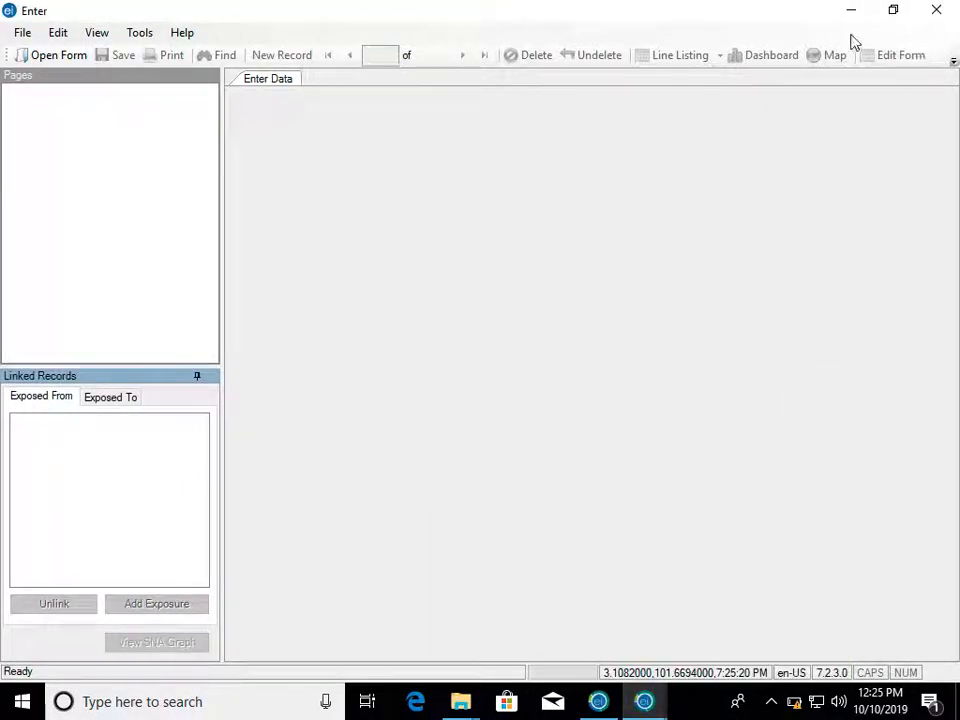
{"action": "mouse_move", "coordinate": [645, 702]}
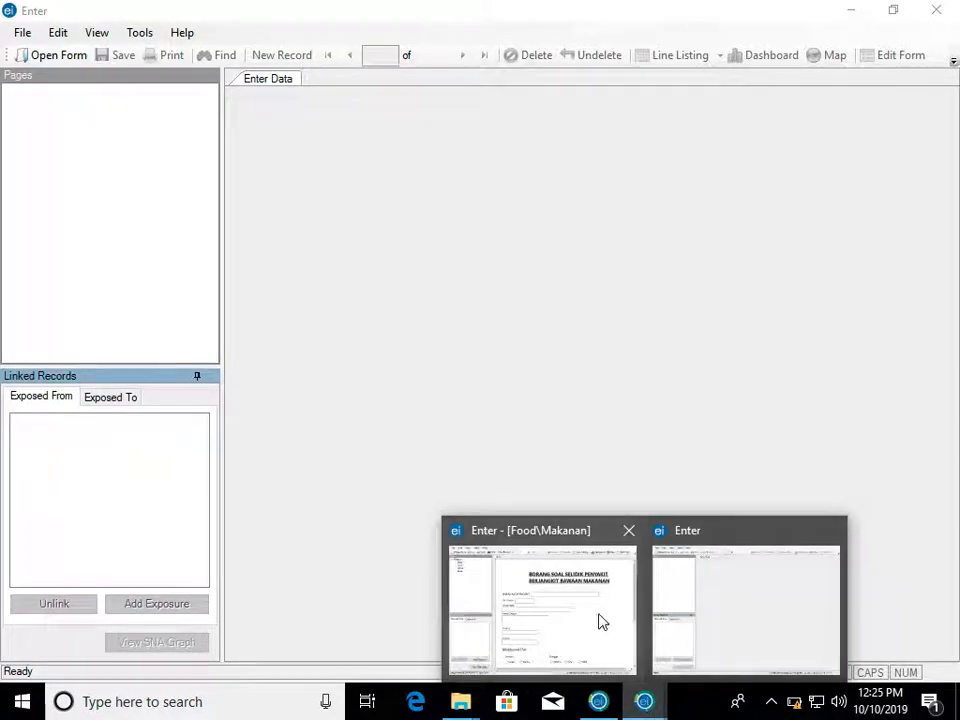
{"action": "left_click", "coordinate": [600, 618]}
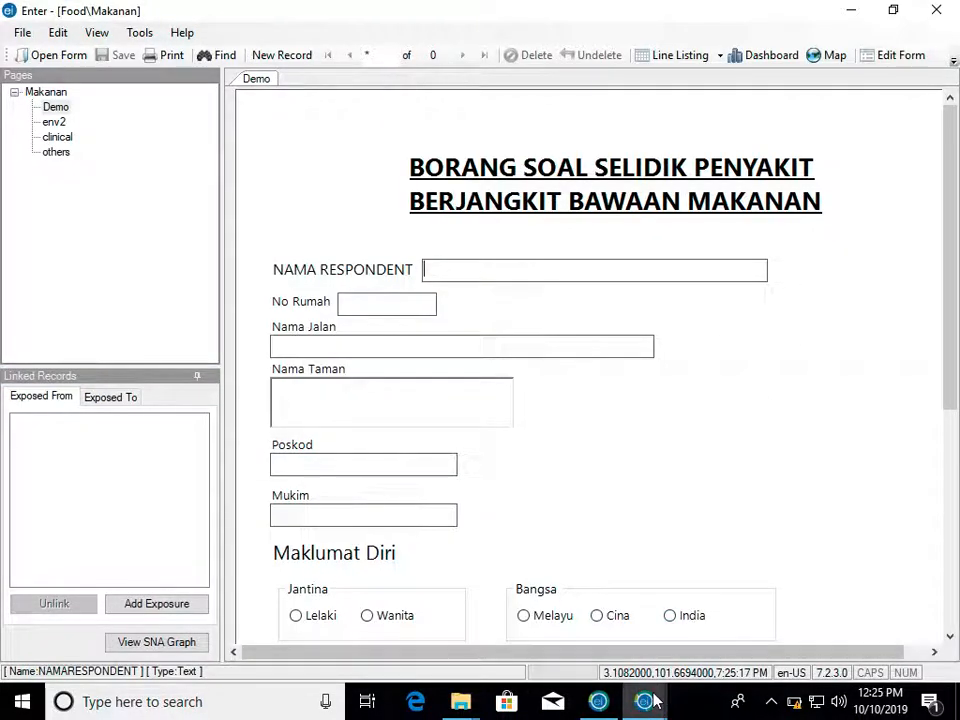
{"action": "left_click", "coordinate": [733, 630]}
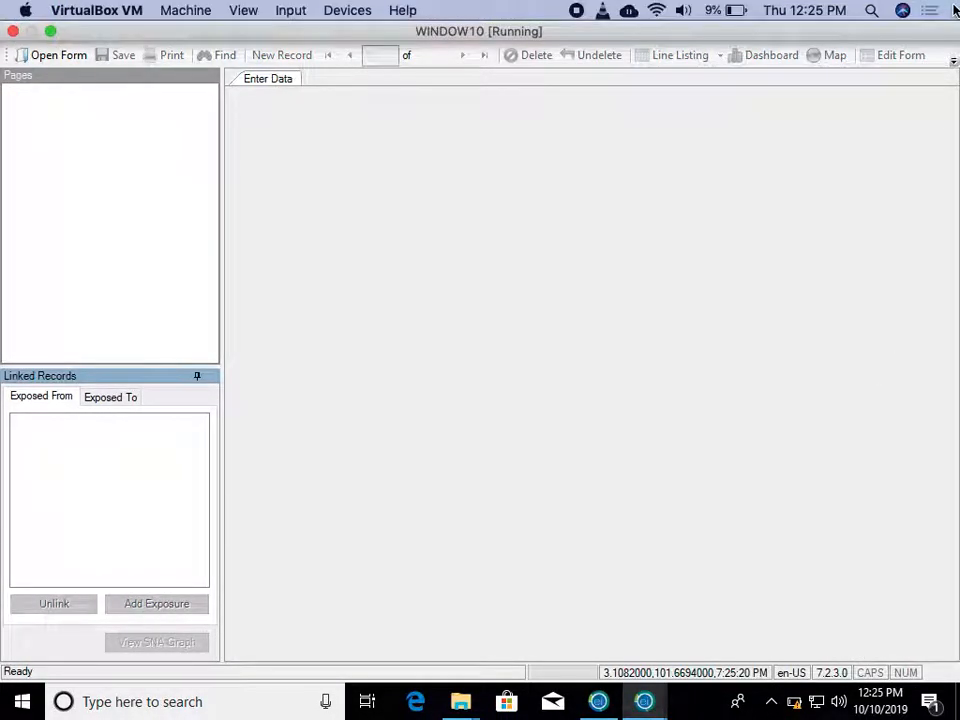
{"action": "left_click", "coordinate": [955, 8]}
{"action": "left_click", "coordinate": [601, 199]}
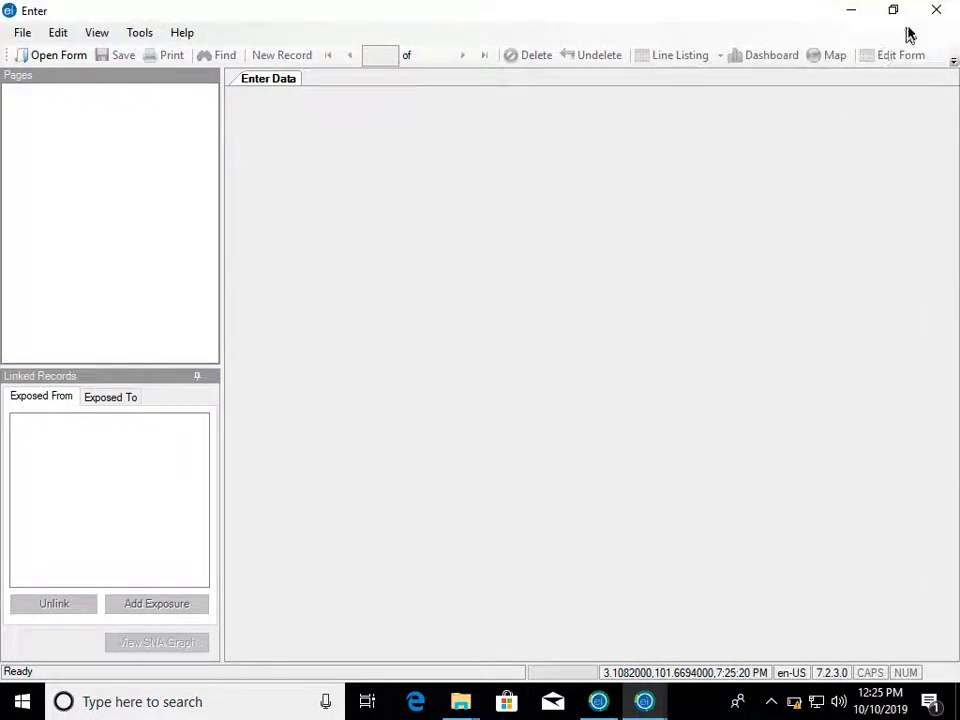
{"action": "left_click", "coordinate": [935, 12]}
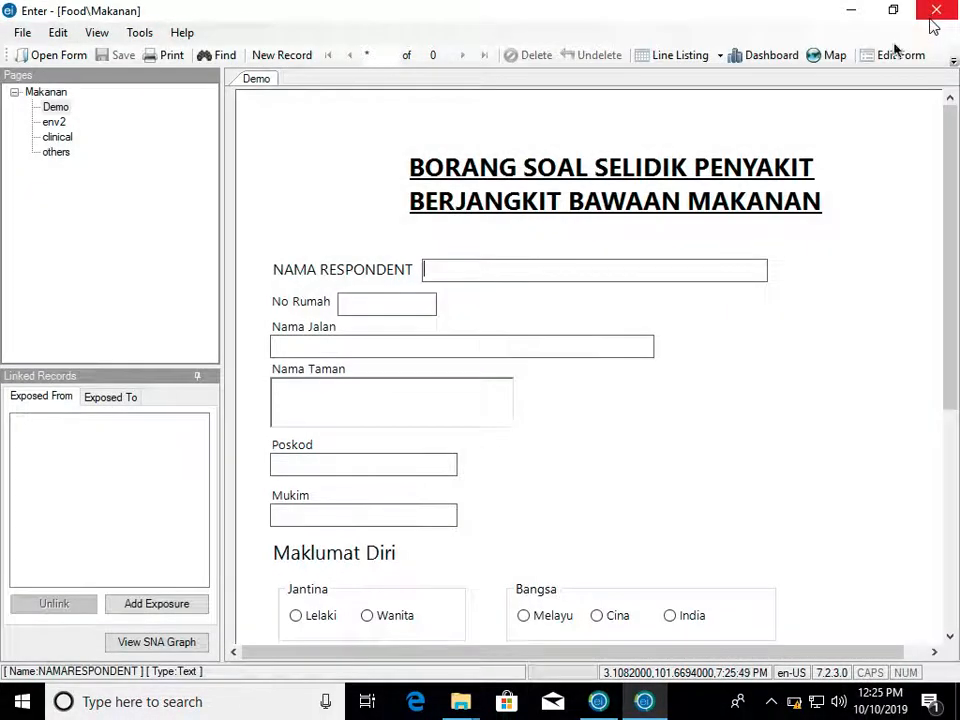
Step: Fill in the respondent's name, house number and street name on the Demo page
{"action": "left_click", "coordinate": [600, 268]}
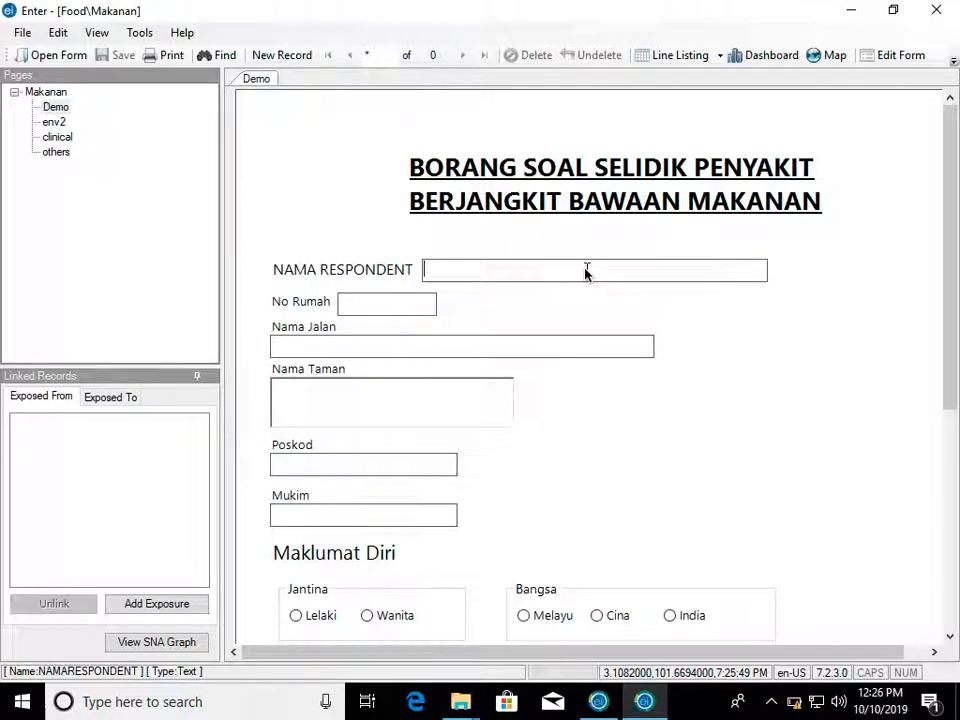
{"action": "type", "text": "abu"}
{"action": "key", "text": "Tab"}
{"action": "type", "text": "23"}
{"action": "key", "text": "Tab"}
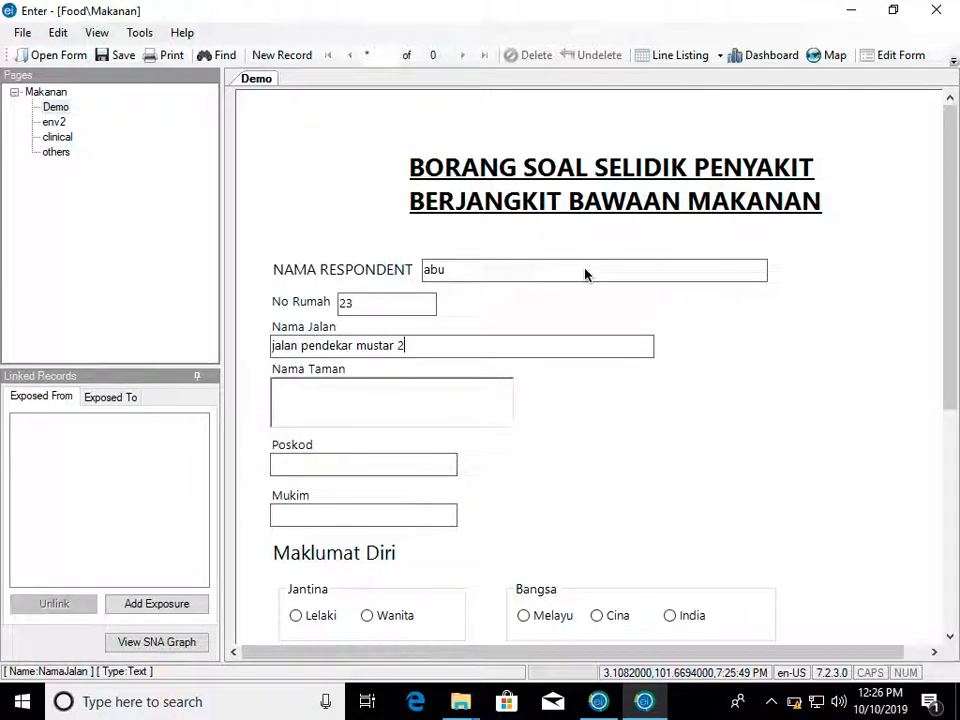
{"action": "key", "text": "Tab"}
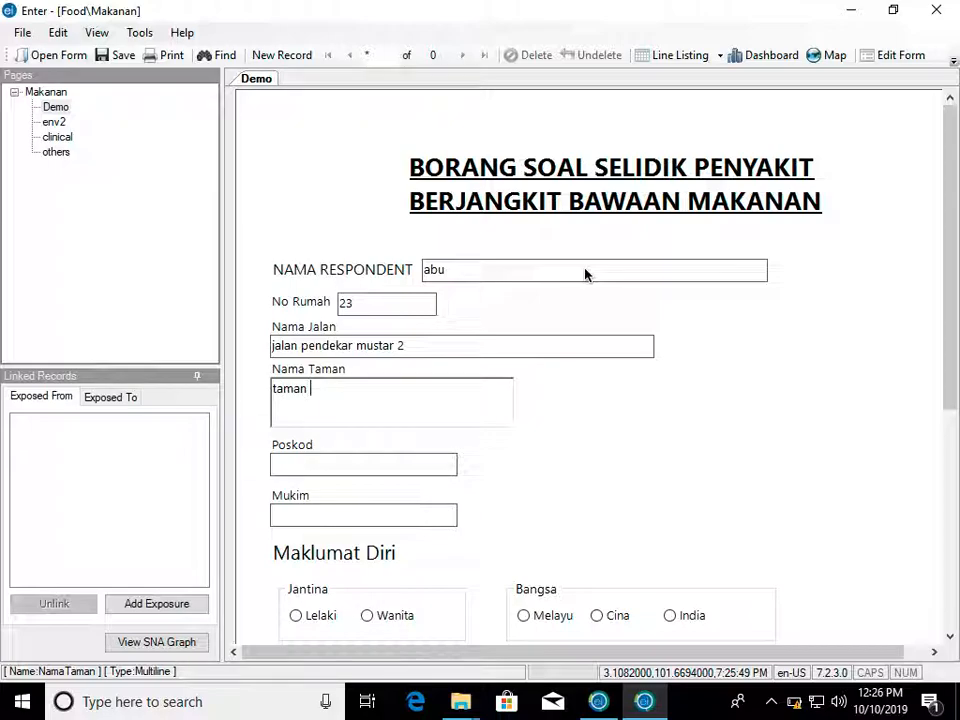
Step: Complete the respondent's address by filling in Nama Taman, Poskod and Mukim
{"action": "type", "text": "taman hang pa nie"}
{"action": "key", "text": "Tab"}
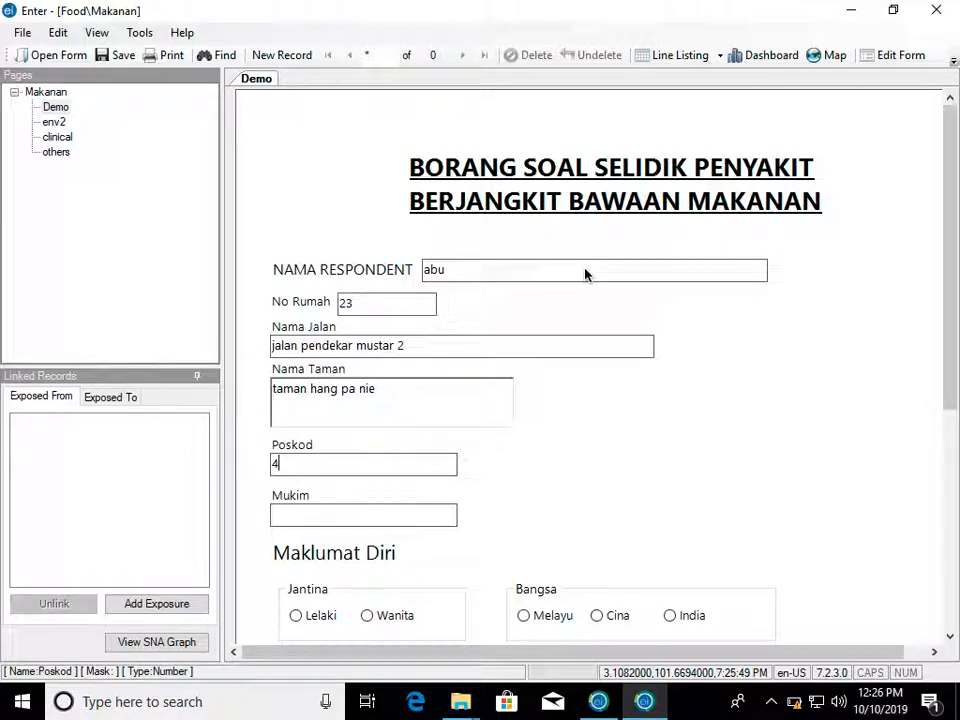
{"action": "type", "text": "43200"}
{"action": "key", "text": "Tab"}
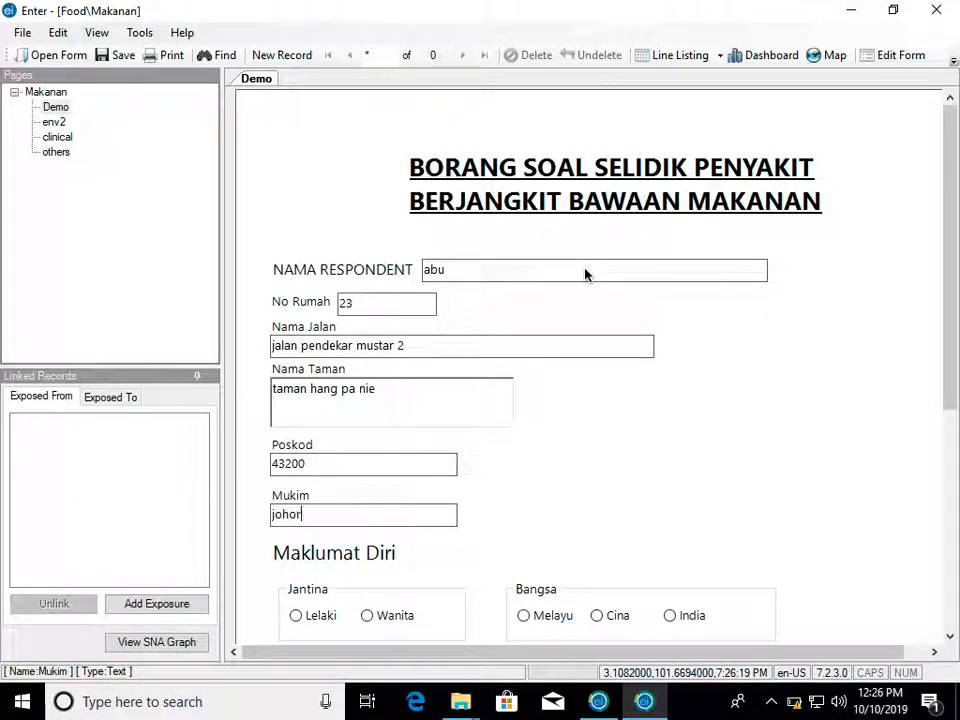
{"action": "type", "text": "johor bahru tepi"}
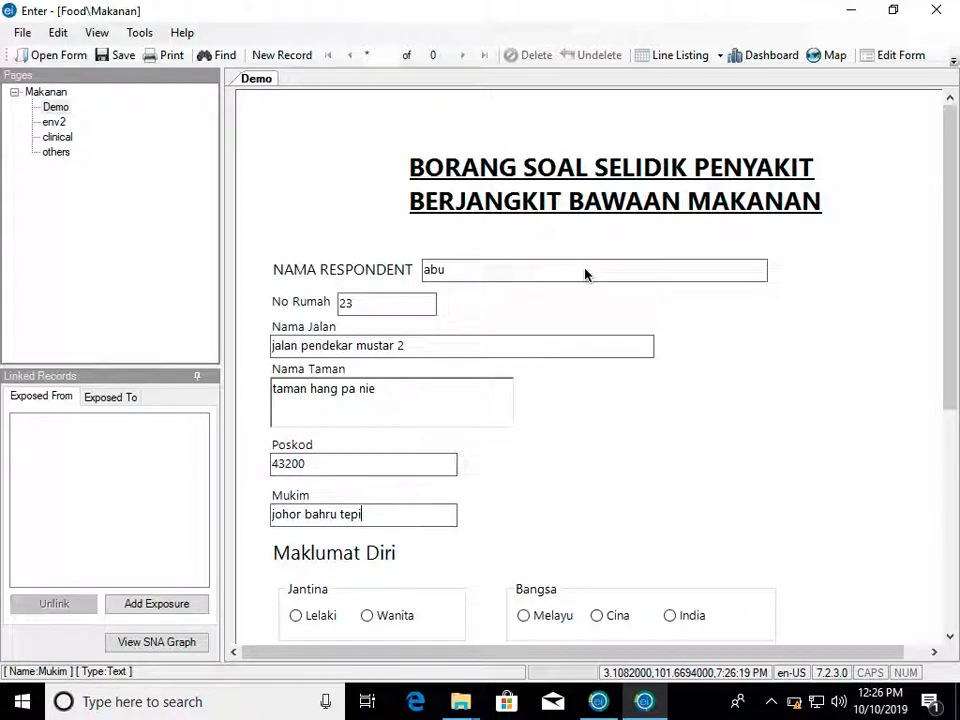
Step: Set Jantina to Wanita, Bangsa to Cina, Taraf Pendidikan to Diploma Ke Atas and Status Perkahwinan to Berkahwin
{"action": "scroll", "coordinate": [585, 274], "scroll_direction": "down", "scroll_amount": 3}
{"action": "left_click", "coordinate": [371, 393]}
{"action": "left_click", "coordinate": [597, 390]}
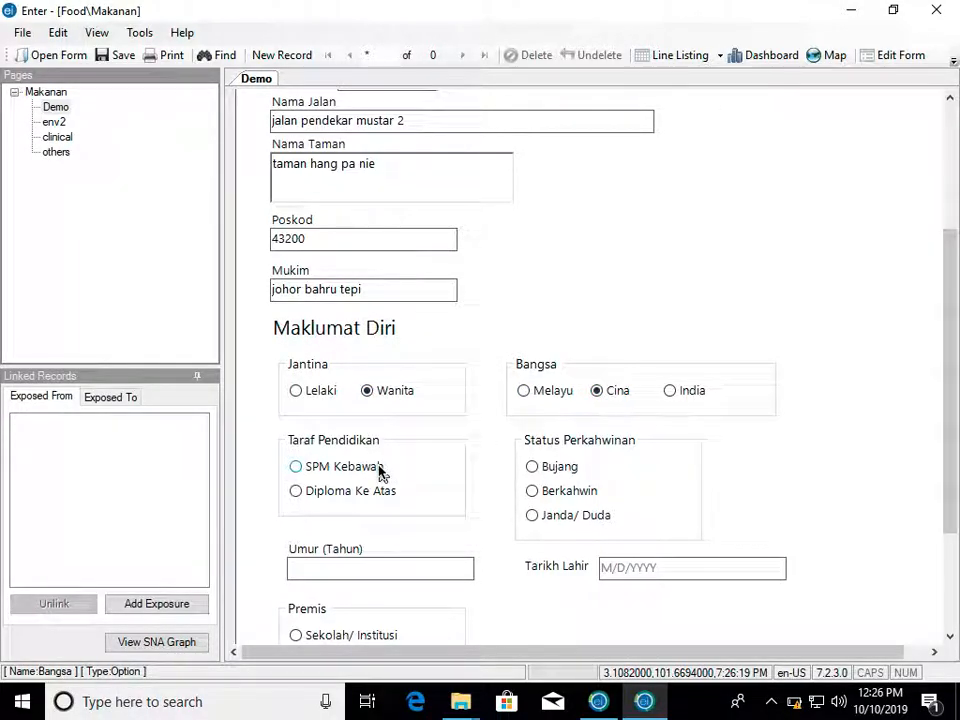
{"action": "left_click", "coordinate": [325, 505]}
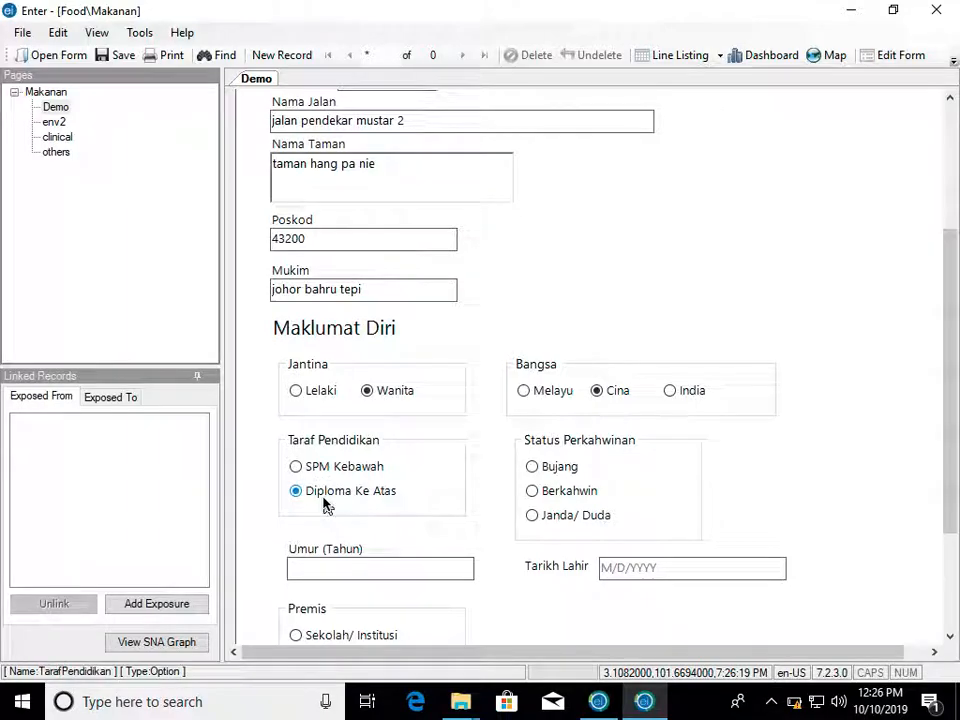
{"action": "left_click", "coordinate": [533, 491]}
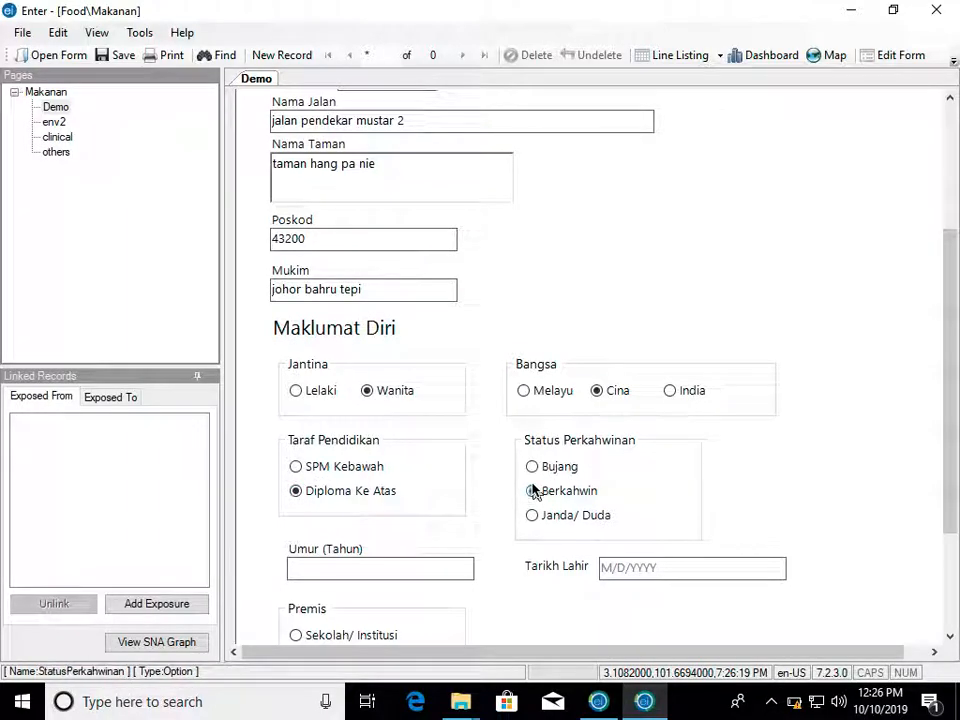
Step: Set Umur (Tahun) to 23 and choose the respondent's date of birth for Tarikh Lahir from the calendar
{"action": "left_click", "coordinate": [409, 562]}
{"action": "type", "text": "23"}
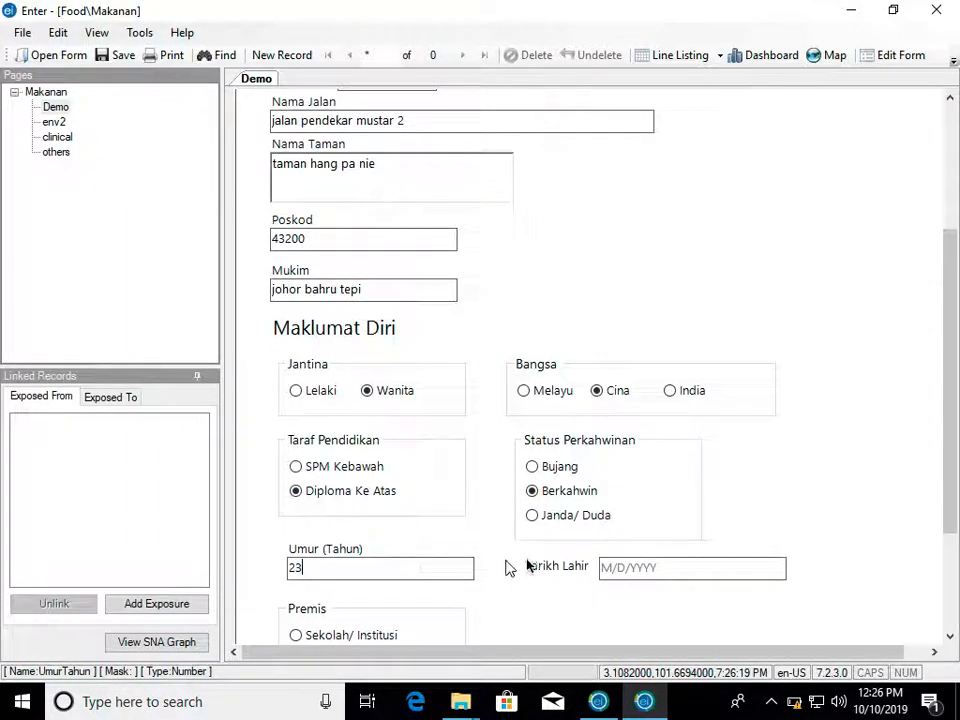
{"action": "left_click", "coordinate": [606, 567]}
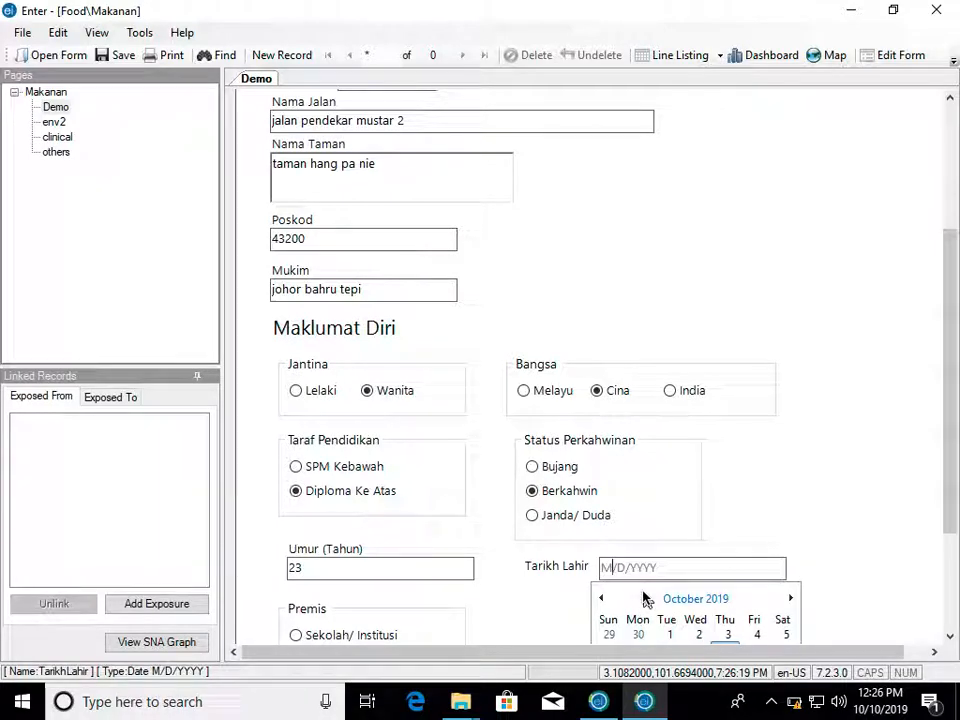
{"action": "scroll", "coordinate": [645, 595], "scroll_direction": "down", "scroll_amount": 2}
{"action": "left_click", "coordinate": [603, 597]}
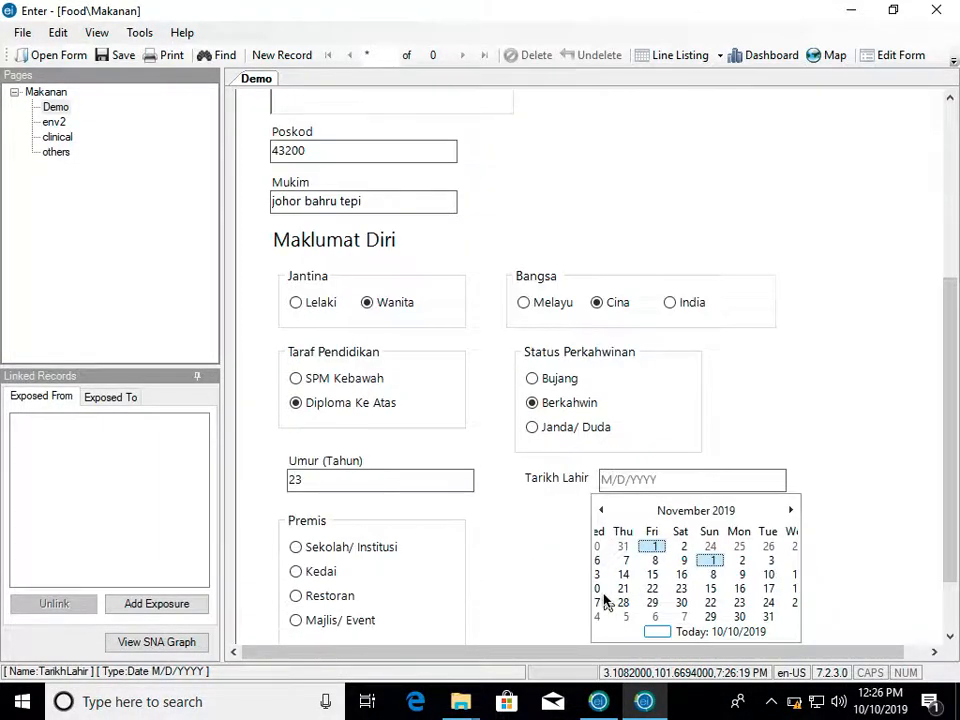
{"action": "left_click", "coordinate": [601, 511]}
{"action": "left_click", "coordinate": [601, 511]}
{"action": "left_click", "coordinate": [601, 511]}
{"action": "left_click", "coordinate": [601, 511]}
{"action": "left_click", "coordinate": [601, 511]}
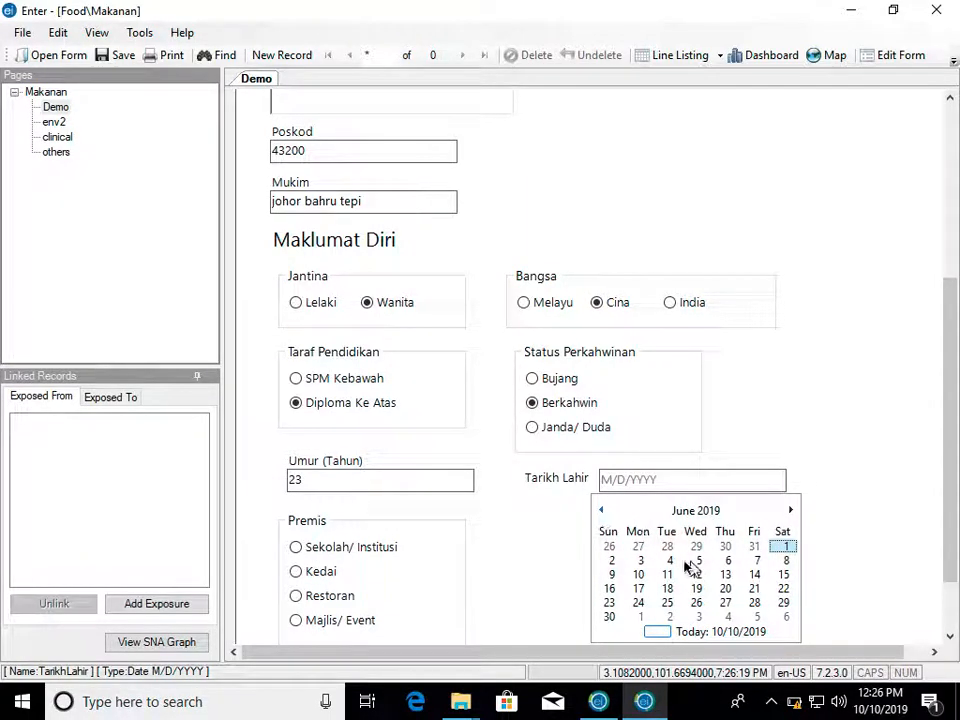
{"action": "left_click", "coordinate": [670, 561]}
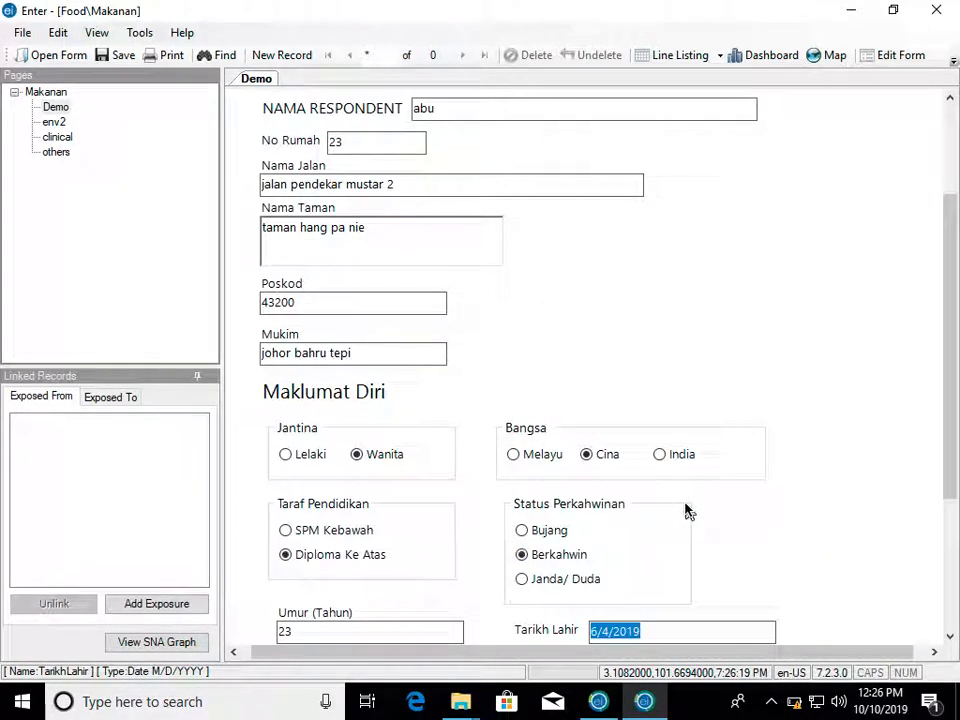
Step: Choose Kedai as the Premis
{"action": "scroll", "coordinate": [688, 510], "scroll_direction": "down", "scroll_amount": 2}
{"action": "scroll", "coordinate": [688, 510], "scroll_direction": "down", "scroll_amount": 1}
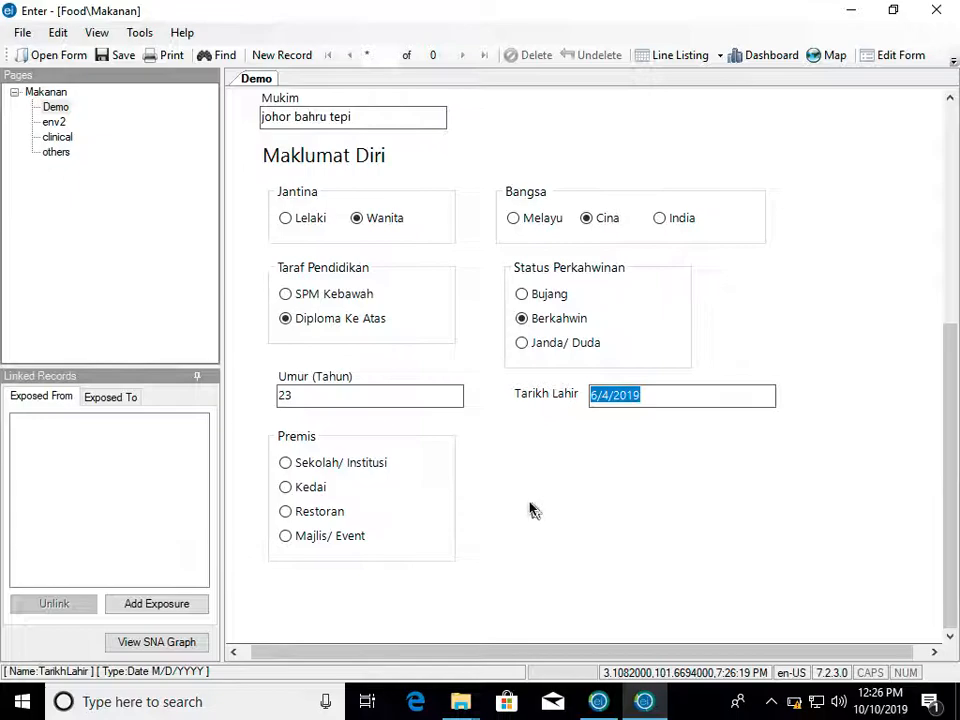
{"action": "left_click", "coordinate": [287, 488]}
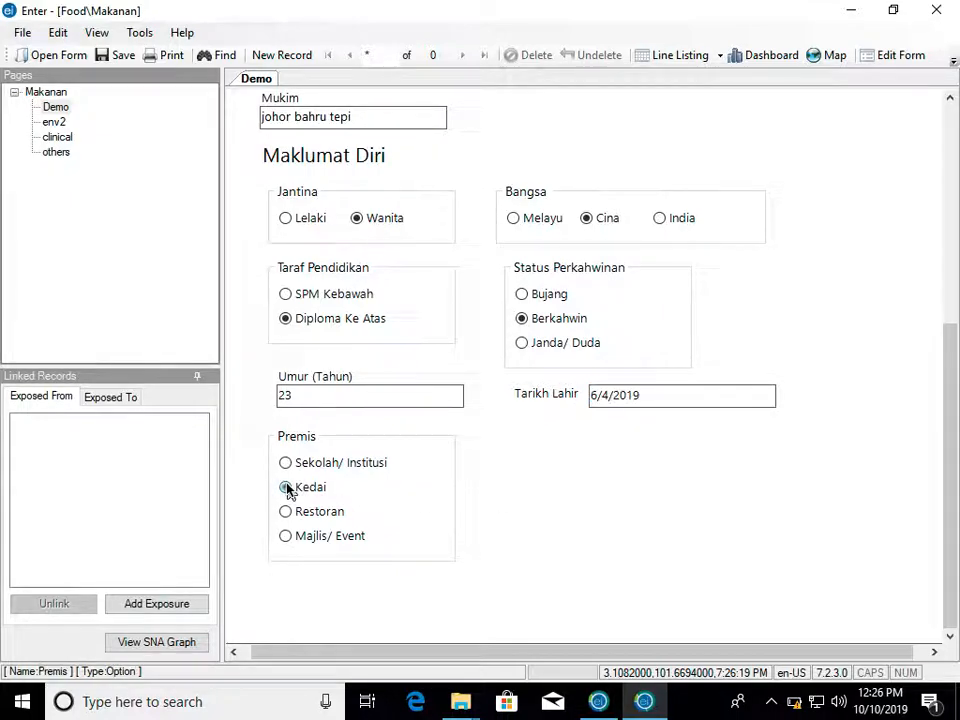
Step: On the env2 page, set Nasi Putih to Yes, Telur Dadar to No and Butter Chicken to Yes
{"action": "left_click", "coordinate": [62, 124]}
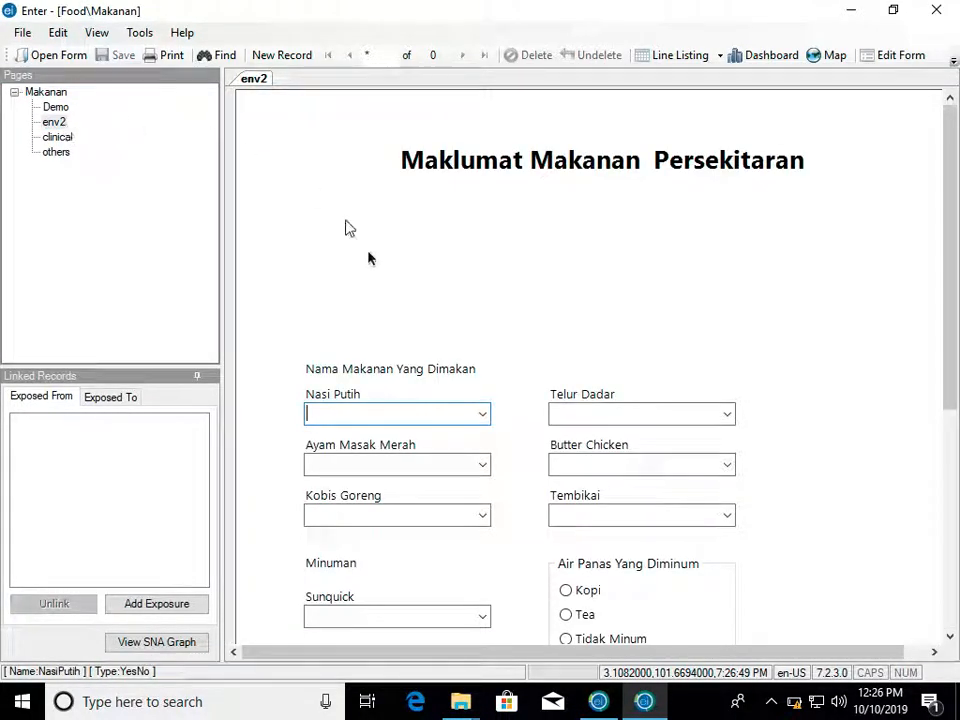
{"action": "left_click", "coordinate": [484, 413]}
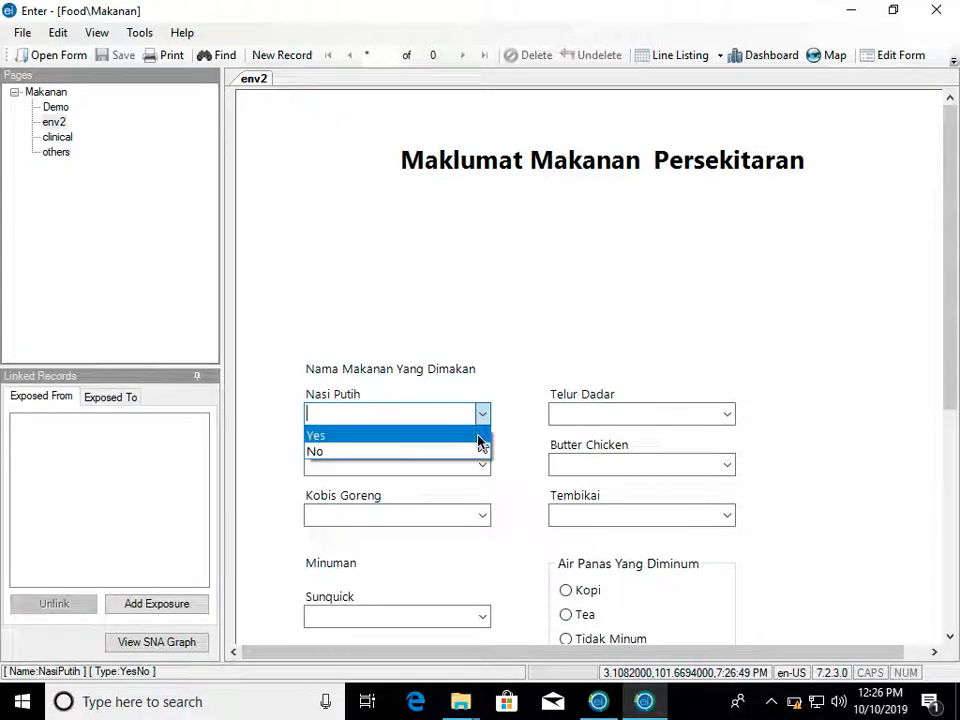
{"action": "left_click", "coordinate": [479, 435]}
{"action": "left_click", "coordinate": [600, 422]}
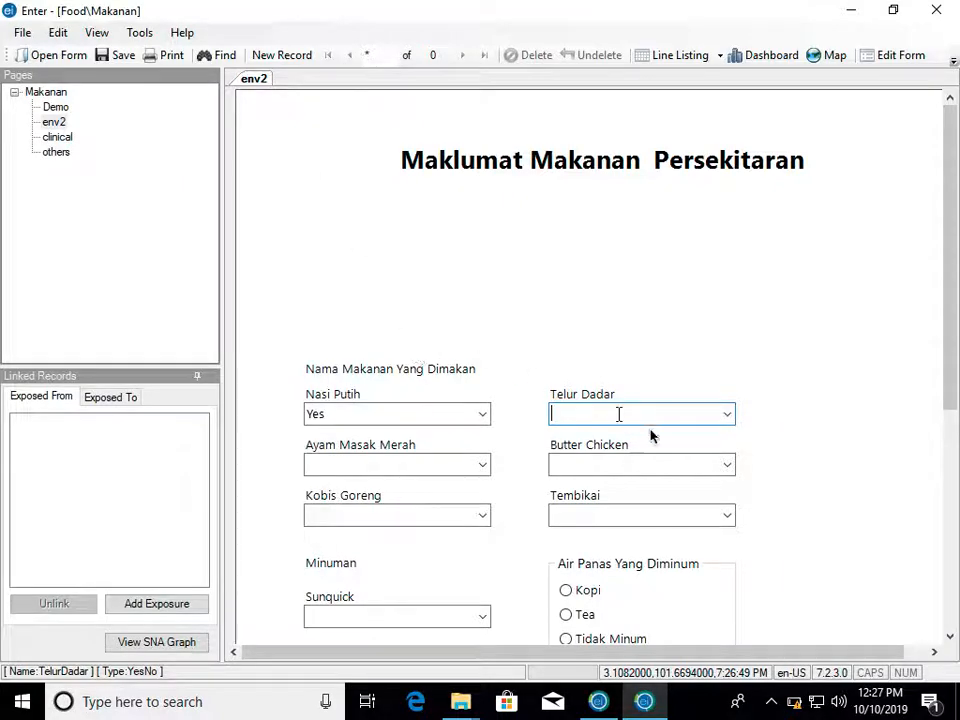
{"action": "left_click", "coordinate": [726, 415]}
{"action": "left_click", "coordinate": [696, 450]}
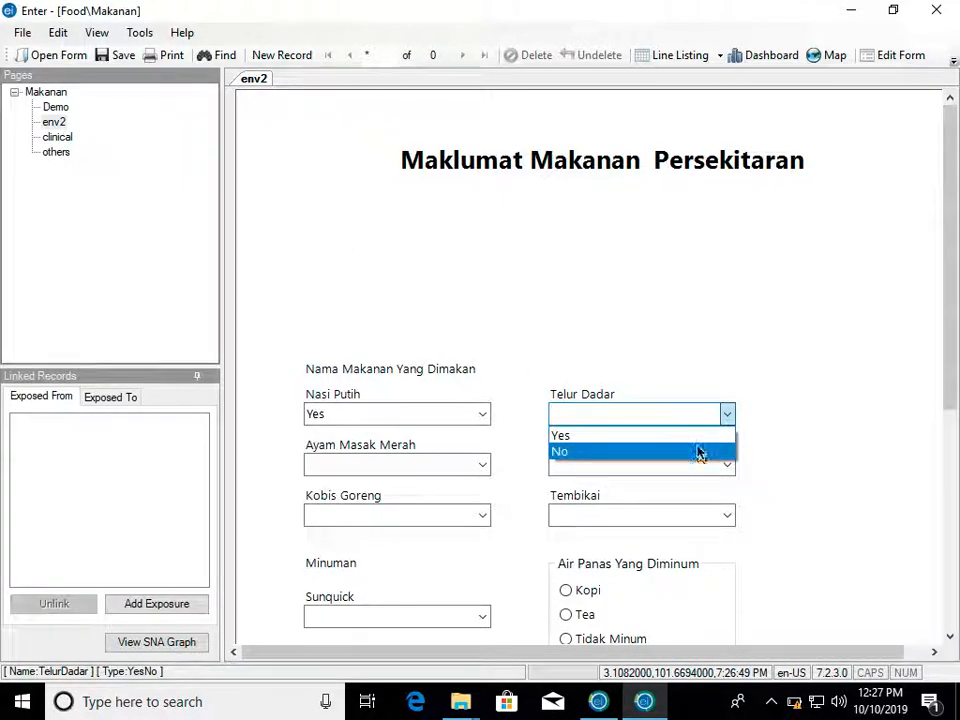
{"action": "left_click", "coordinate": [728, 466]}
{"action": "left_click", "coordinate": [693, 487]}
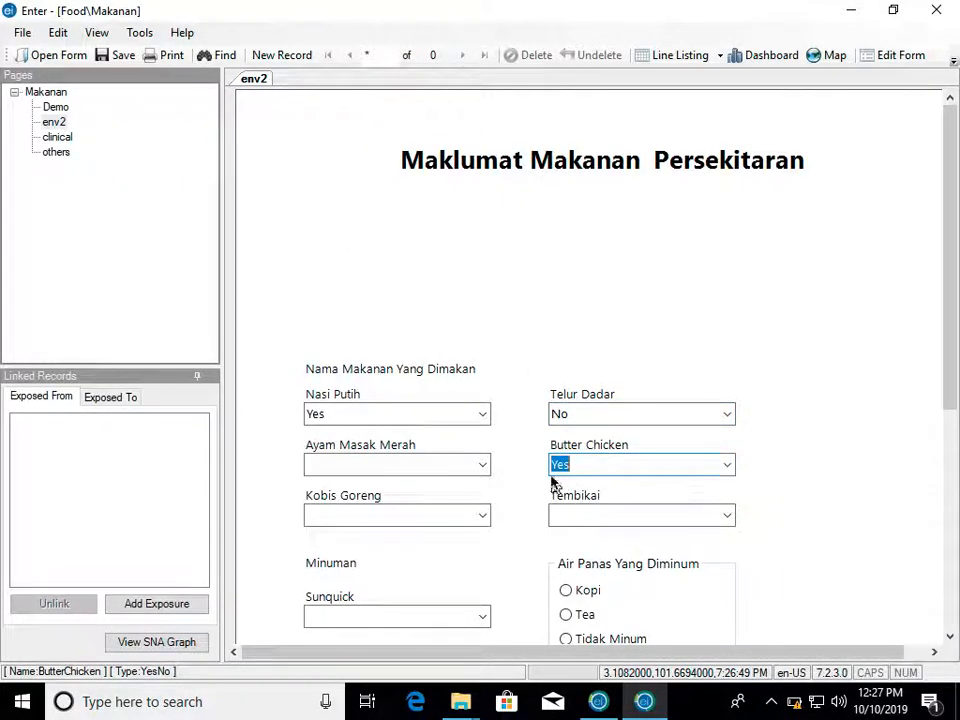
Step: Set Ayam Masak Merah to No, Kobis Goreng to Yes and Tembikai to No
{"action": "left_click", "coordinate": [482, 465]}
{"action": "left_click", "coordinate": [460, 503]}
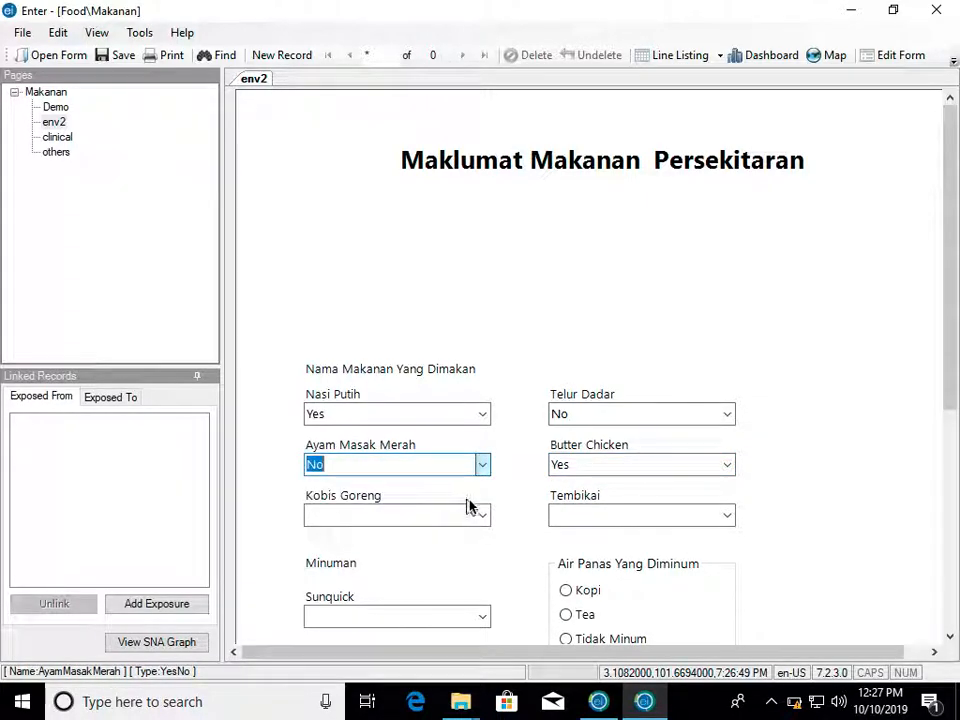
{"action": "left_click", "coordinate": [483, 516]}
{"action": "left_click", "coordinate": [456, 540]}
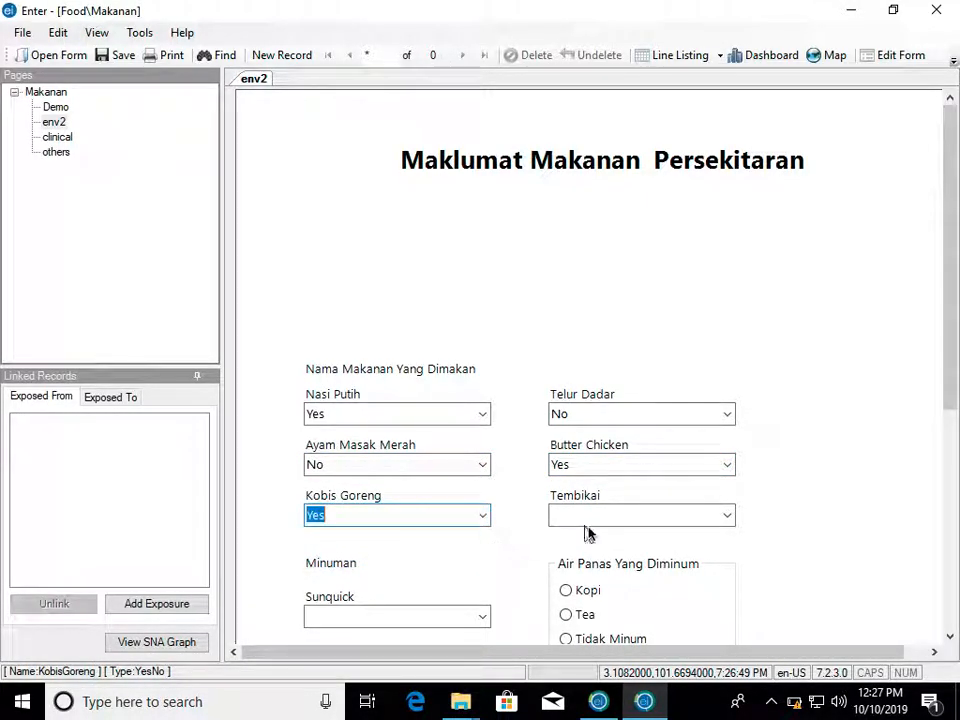
{"action": "left_click", "coordinate": [728, 515]}
{"action": "left_click", "coordinate": [690, 553]}
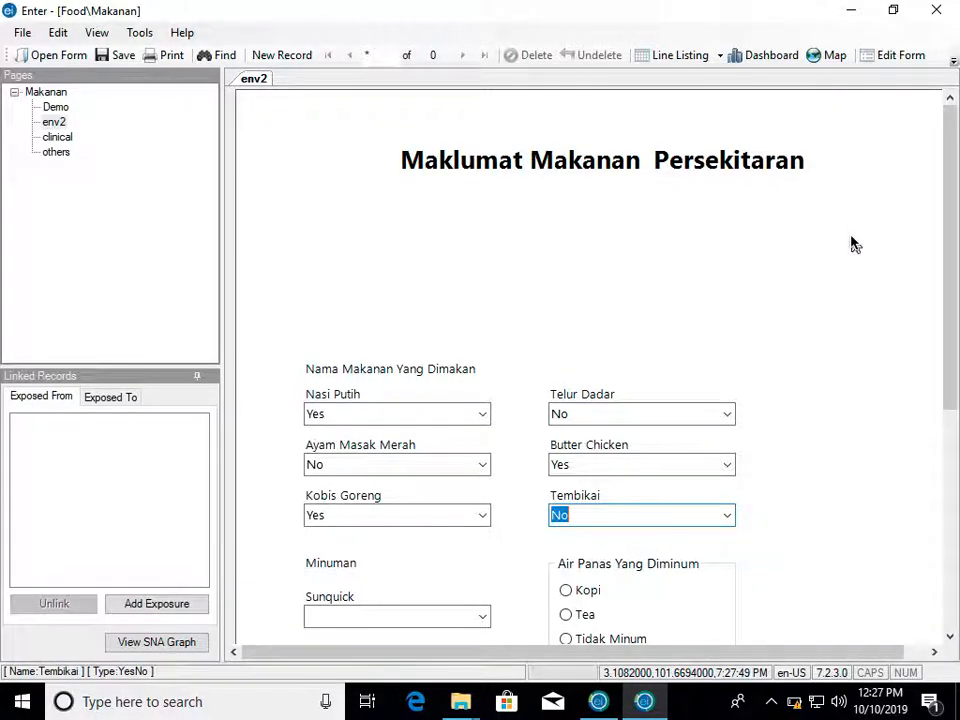
Step: Answer the drink questions with No for Sunquick, No for Air Masak Anda Minum? and Tea for Air Panas Yang Diminum
{"action": "scroll", "coordinate": [851, 242], "scroll_direction": "down", "scroll_amount": 3}
{"action": "left_click", "coordinate": [484, 392]}
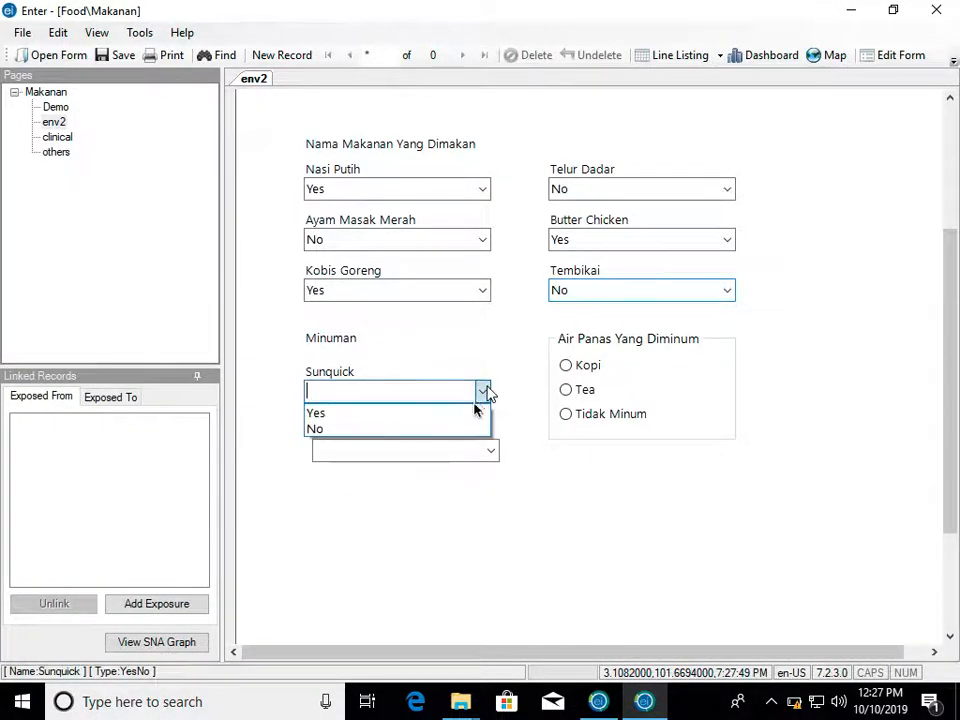
{"action": "left_click", "coordinate": [459, 427]}
{"action": "left_click", "coordinate": [489, 452]}
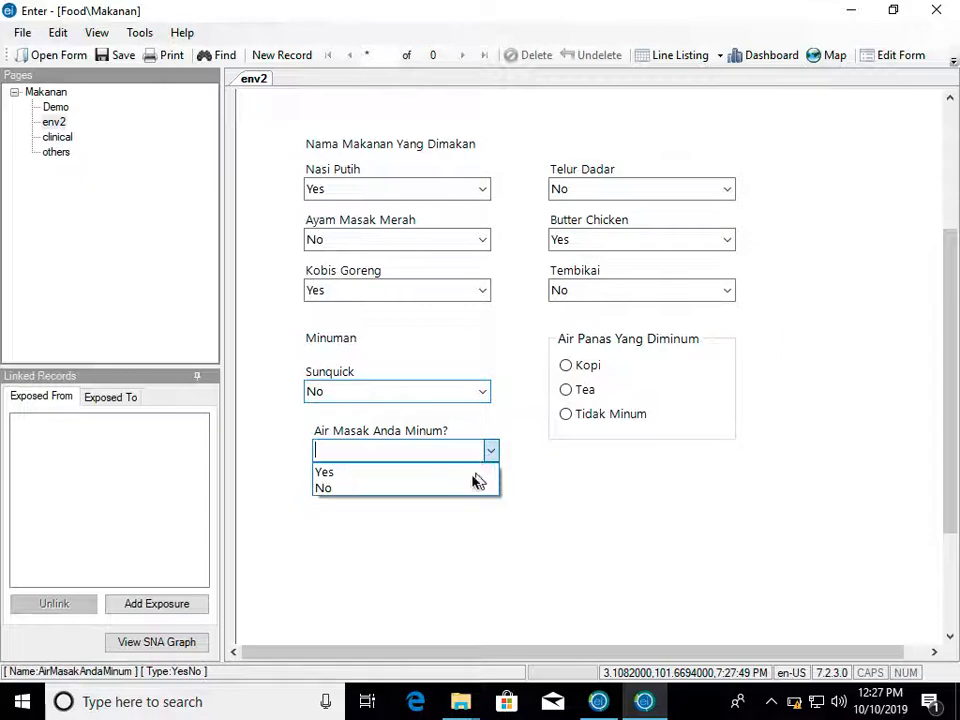
{"action": "left_click", "coordinate": [471, 489]}
{"action": "left_click", "coordinate": [586, 392]}
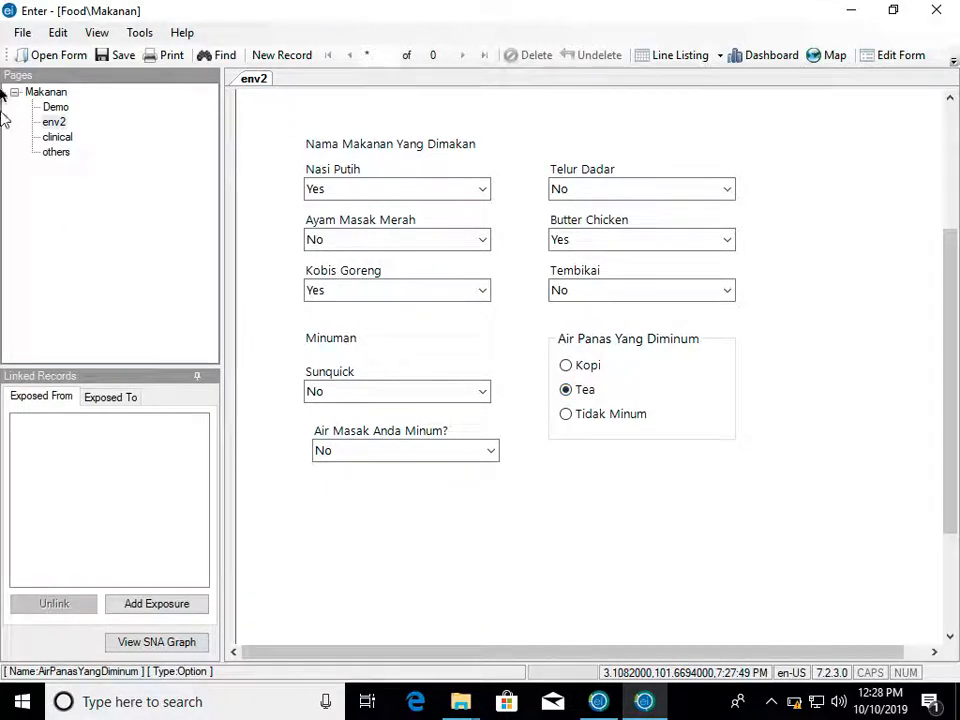
Step: On the clinical page, mark Sakit Perut and Demam as the symptoms experienced
{"action": "left_click", "coordinate": [50, 141]}
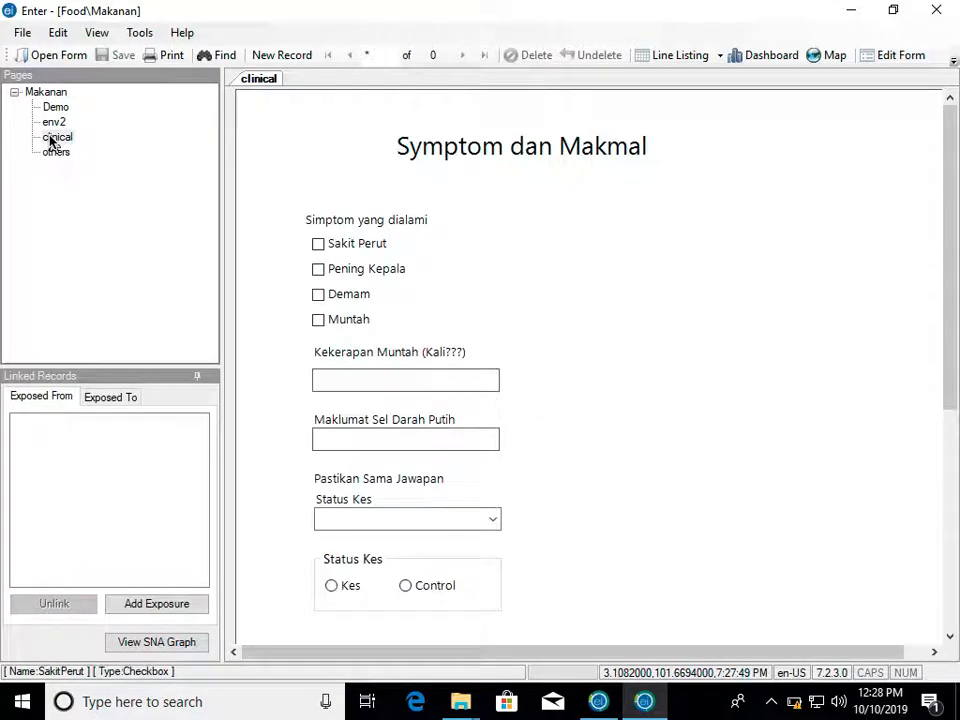
{"action": "left_click", "coordinate": [318, 244]}
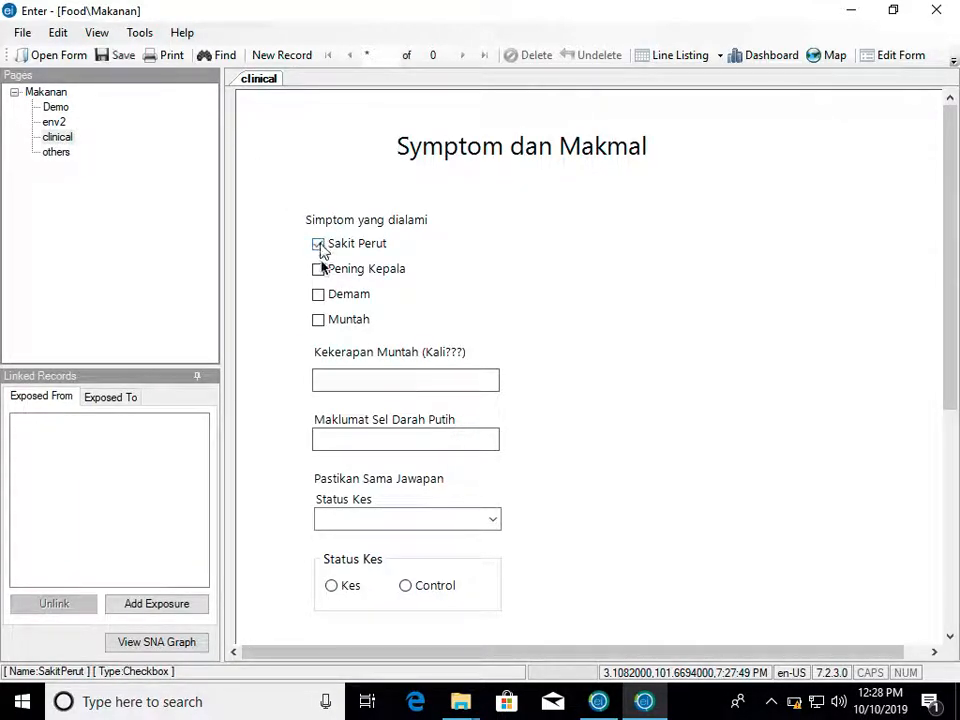
{"action": "left_click", "coordinate": [318, 294]}
Step: Enter 3 for Kekerapan Muntah and 67 for Maklumat Sel Darah Putih
{"action": "left_click", "coordinate": [360, 373]}
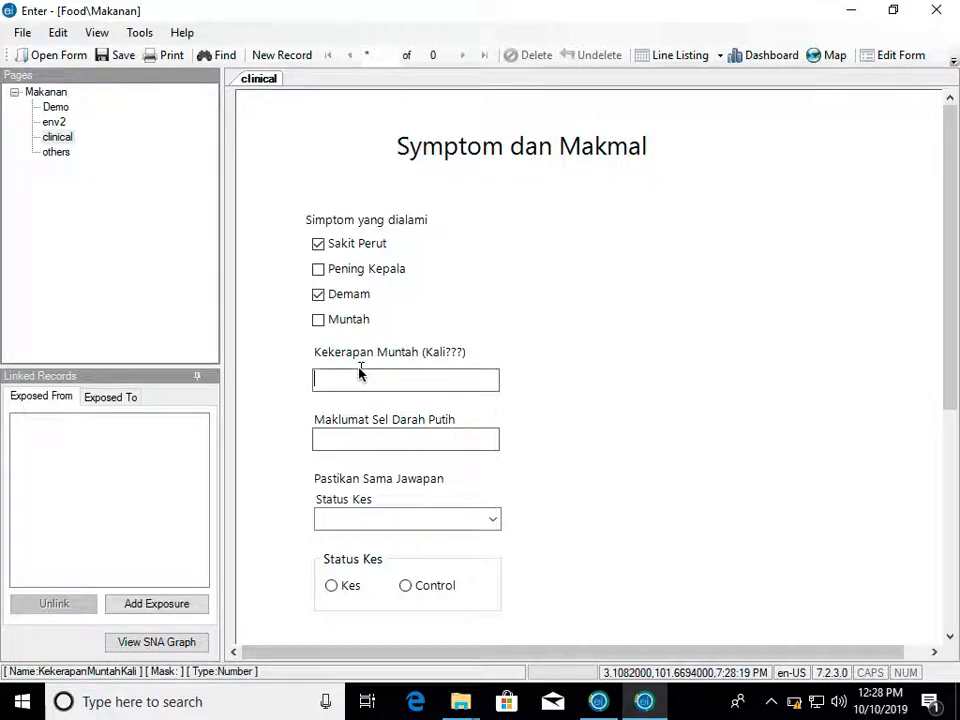
{"action": "type", "text": "23"}
{"action": "key", "text": "BackSpace"}
{"action": "key", "text": "BackSpace"}
{"action": "type", "text": "3"}
{"action": "left_click", "coordinate": [389, 441]}
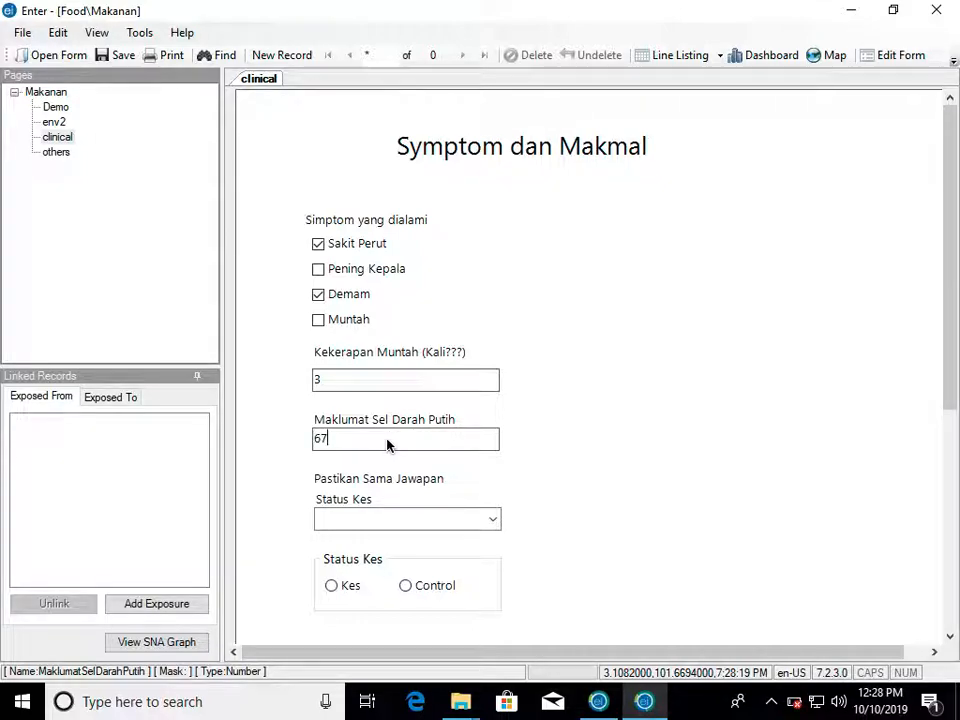
Step: Set the Status Kes list to Yes and the Status Kes option to Kes
{"action": "left_click", "coordinate": [371, 517]}
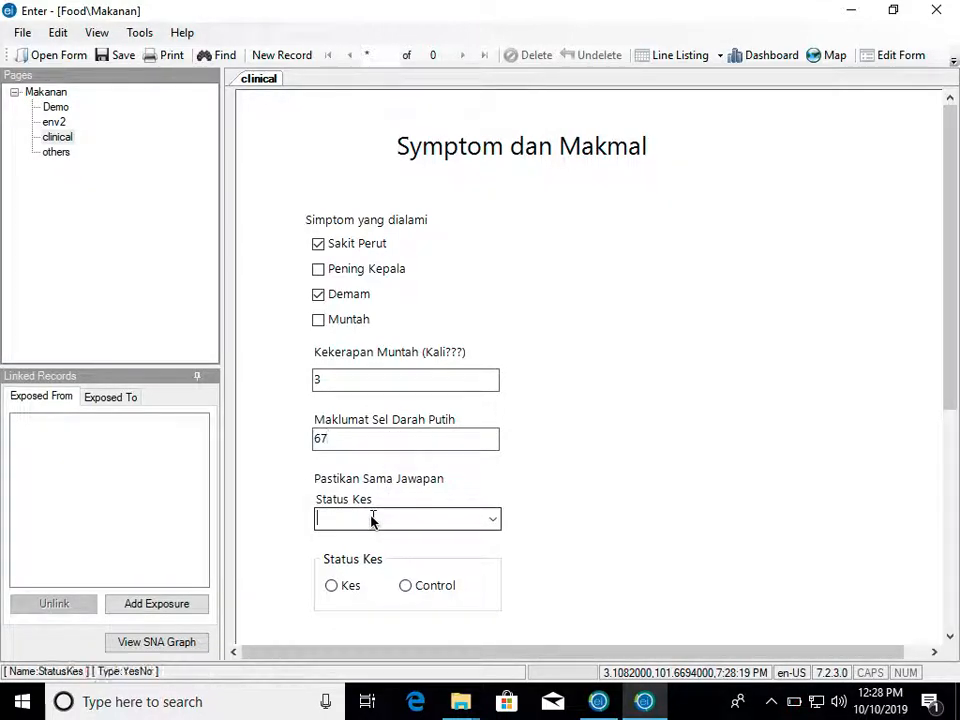
{"action": "left_click", "coordinate": [493, 520]}
{"action": "left_click", "coordinate": [455, 542]}
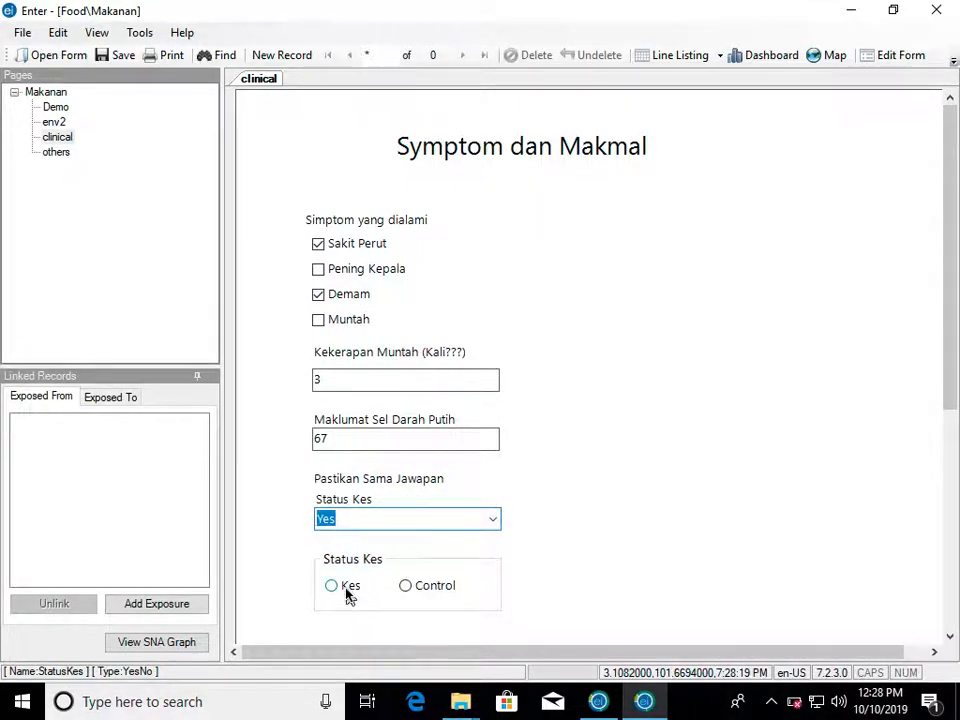
{"action": "left_click", "coordinate": [348, 594]}
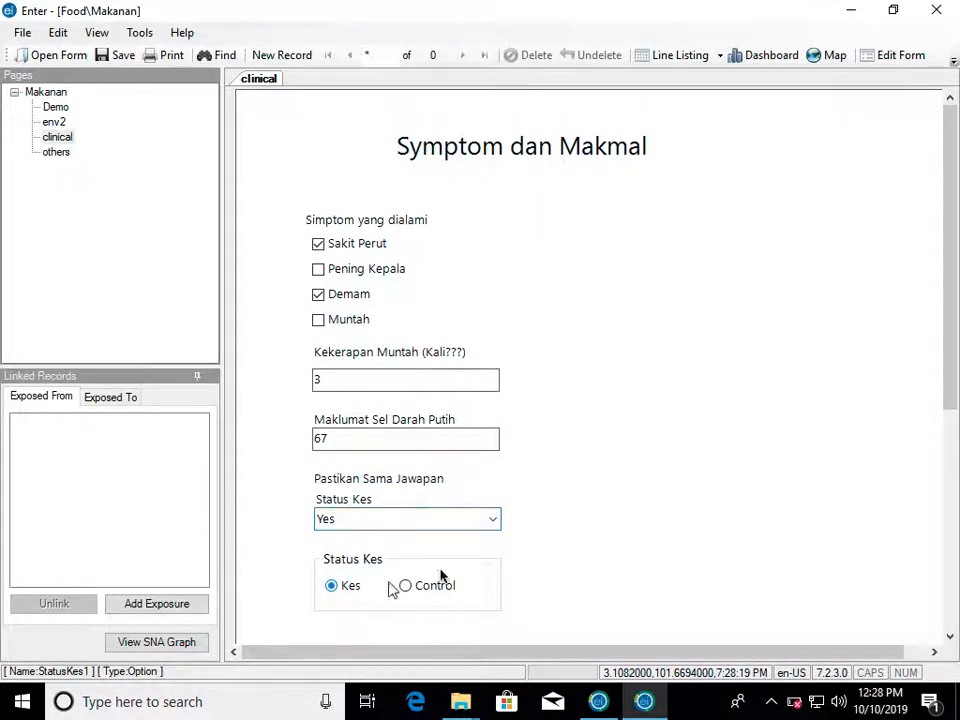
Step: On the others page, enter 1 for Sakit Hati in the Perasaan Anda Sekarang grid
{"action": "left_click", "coordinate": [58, 153]}
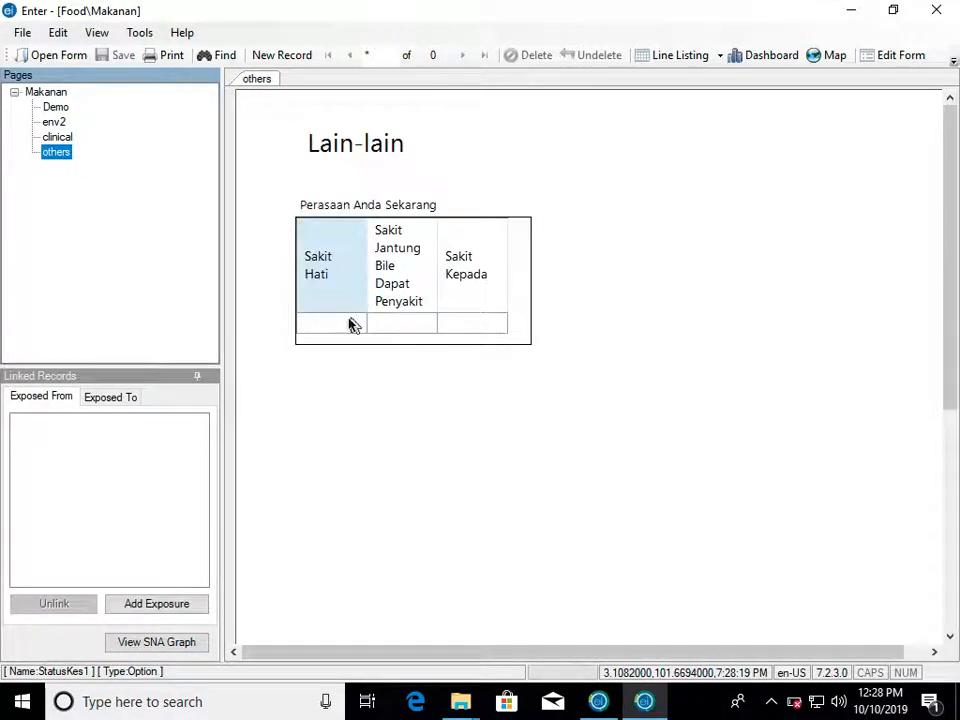
{"action": "left_click", "coordinate": [349, 326]}
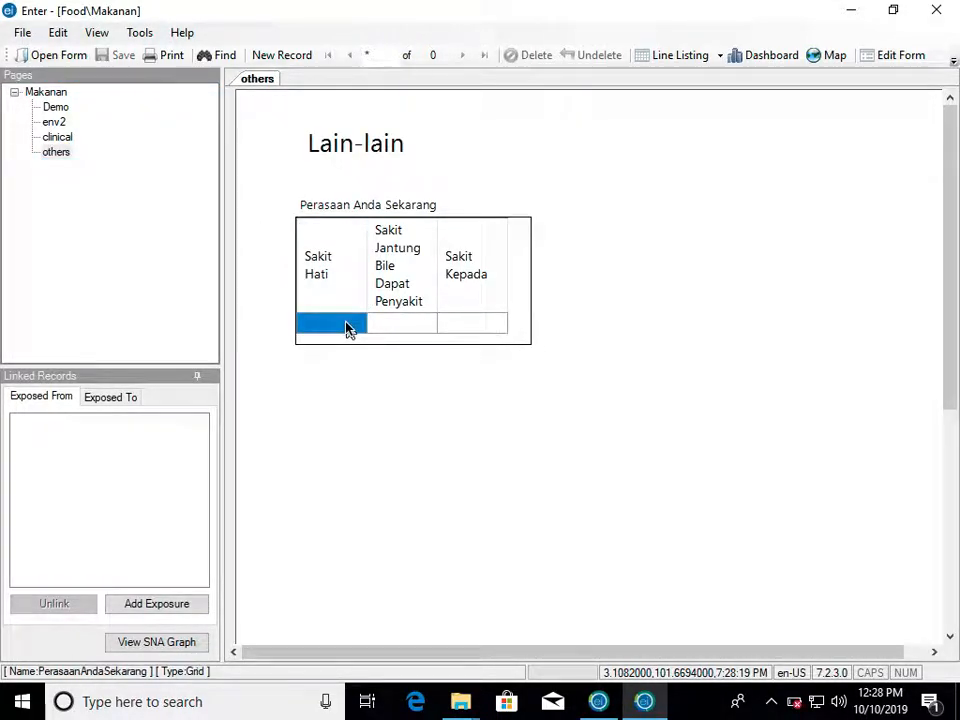
{"action": "type", "text": "/"}
{"action": "key", "text": "Tab"}
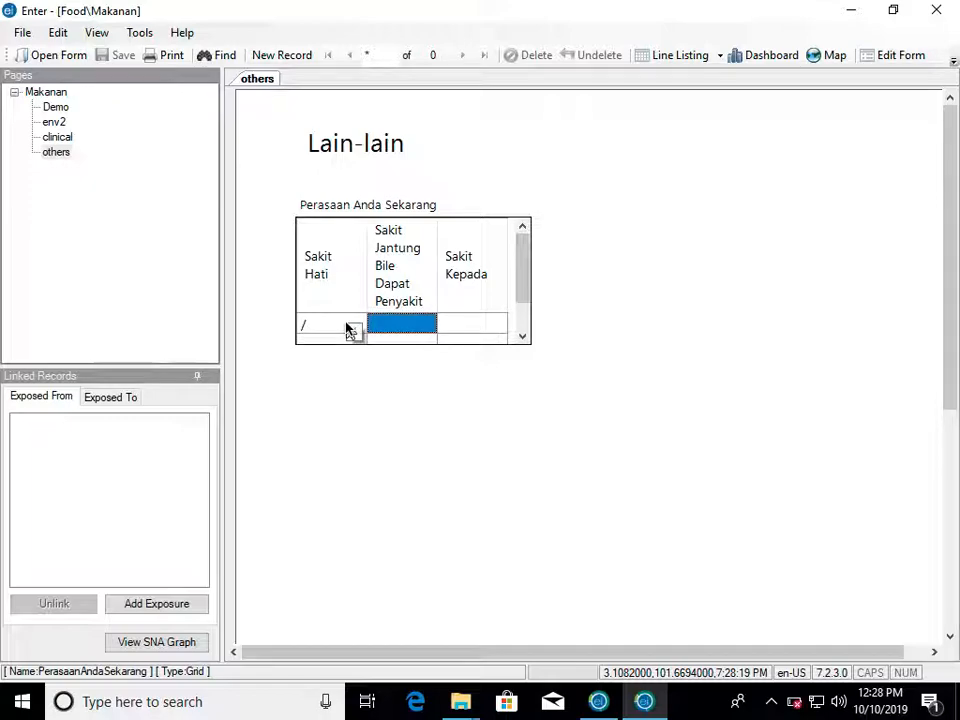
{"action": "left_click", "coordinate": [347, 326]}
{"action": "type", "text": "1"}
{"action": "key", "text": "Tab"}
{"action": "left_click", "coordinate": [347, 326]}
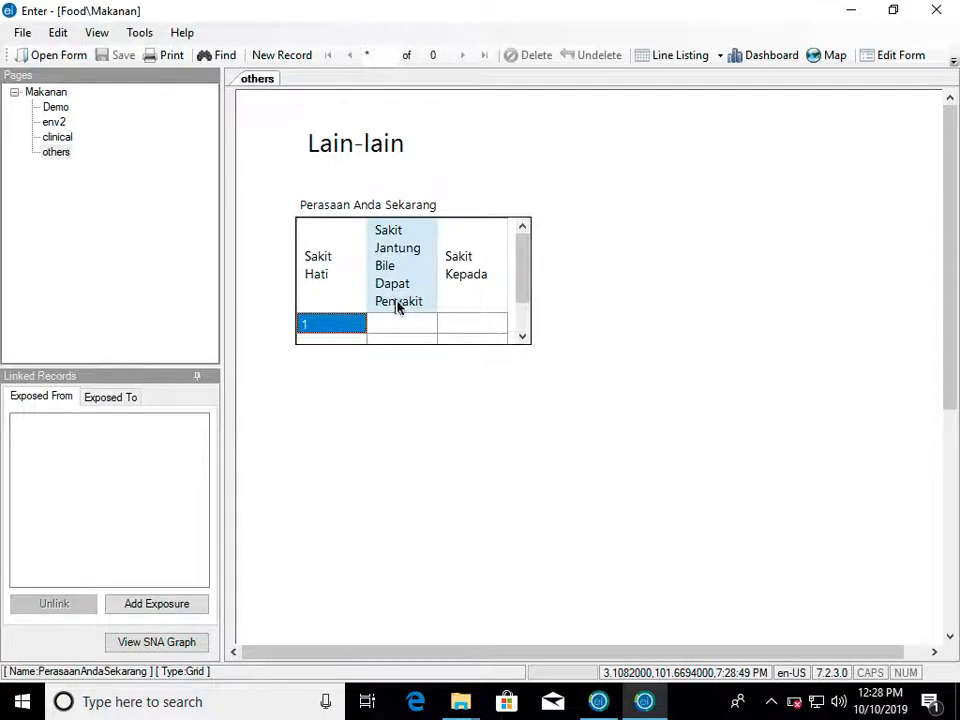
Step: In the same grid row, enter 5 for Sakit Jantung Bile Dapat Penyakit and 1 for Sakit Kepada
{"action": "left_click", "coordinate": [406, 326]}
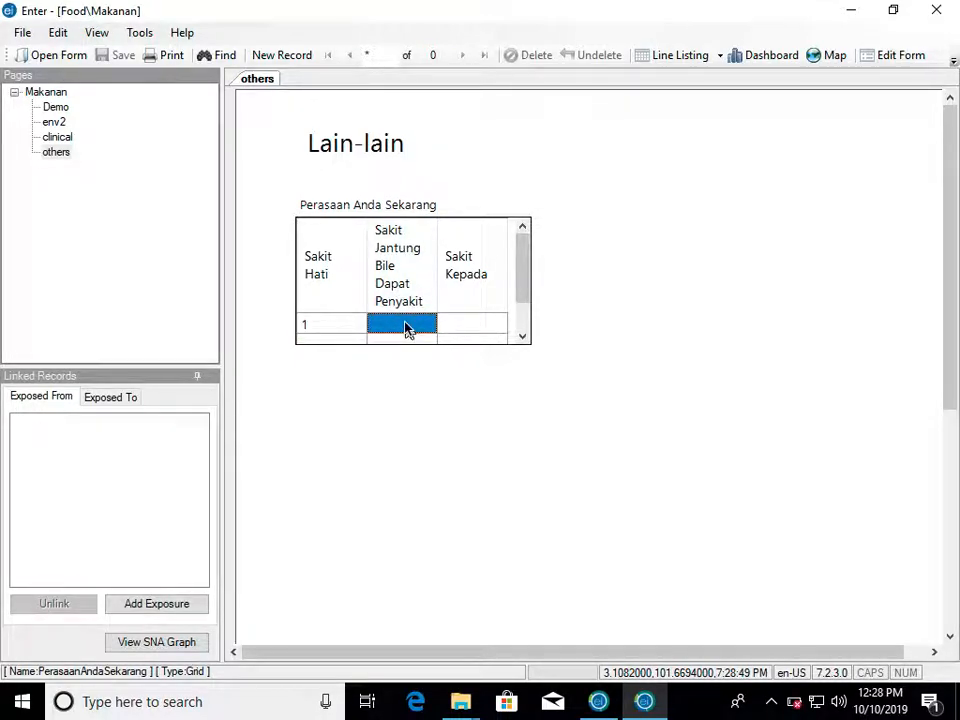
{"action": "type", "text": "5"}
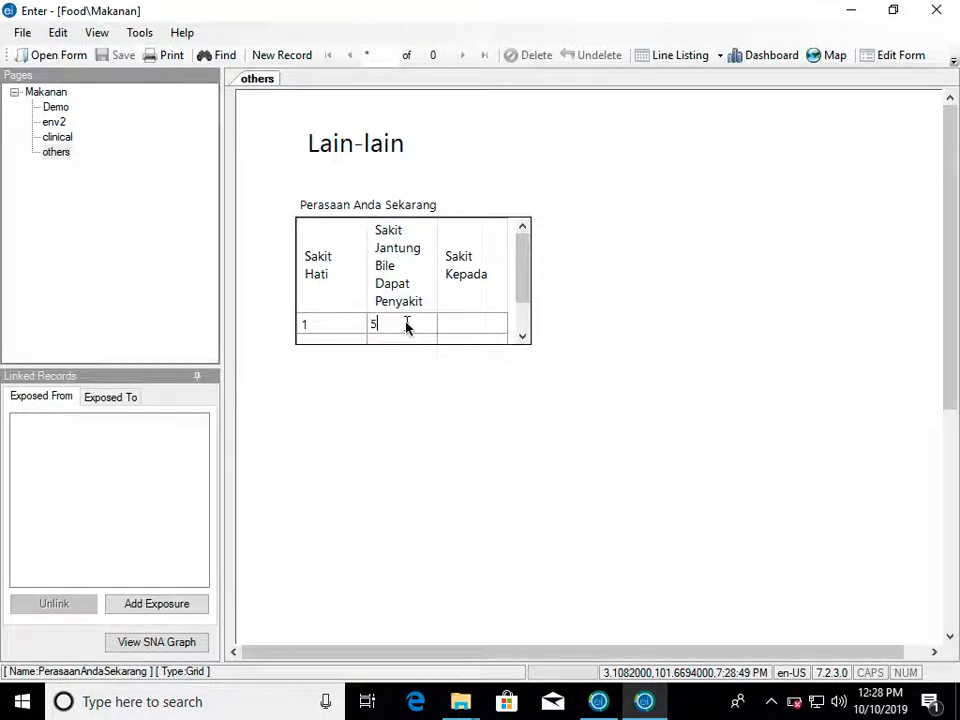
{"action": "left_click", "coordinate": [482, 332]}
{"action": "type", "text": "1"}
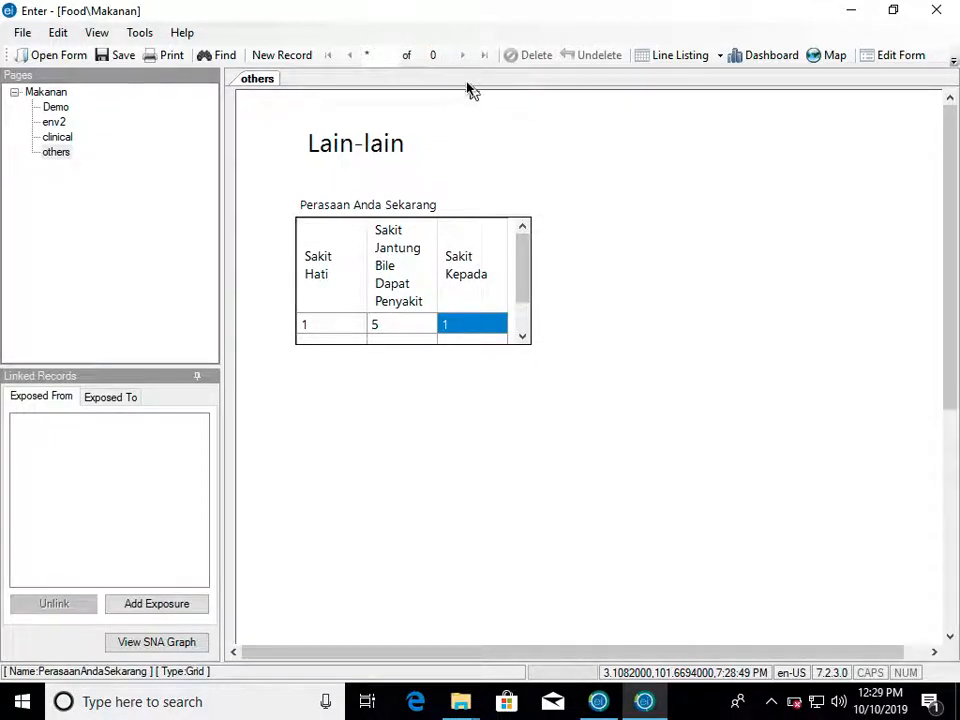
Step: Return to the Demo page and start a new blank record
{"action": "left_click", "coordinate": [56, 107]}
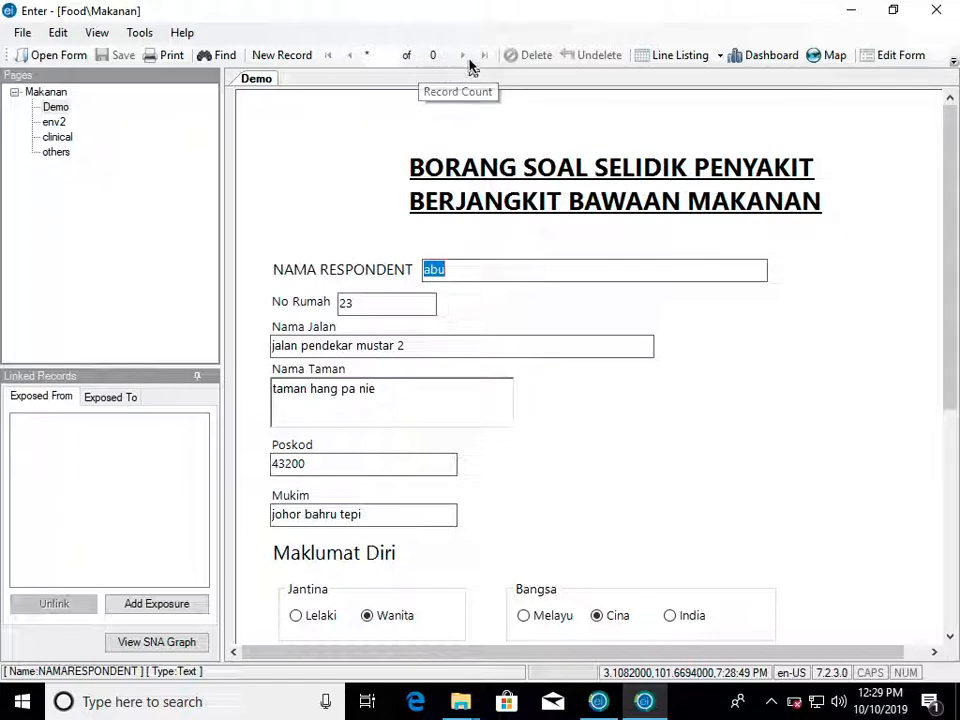
{"action": "left_click", "coordinate": [299, 58]}
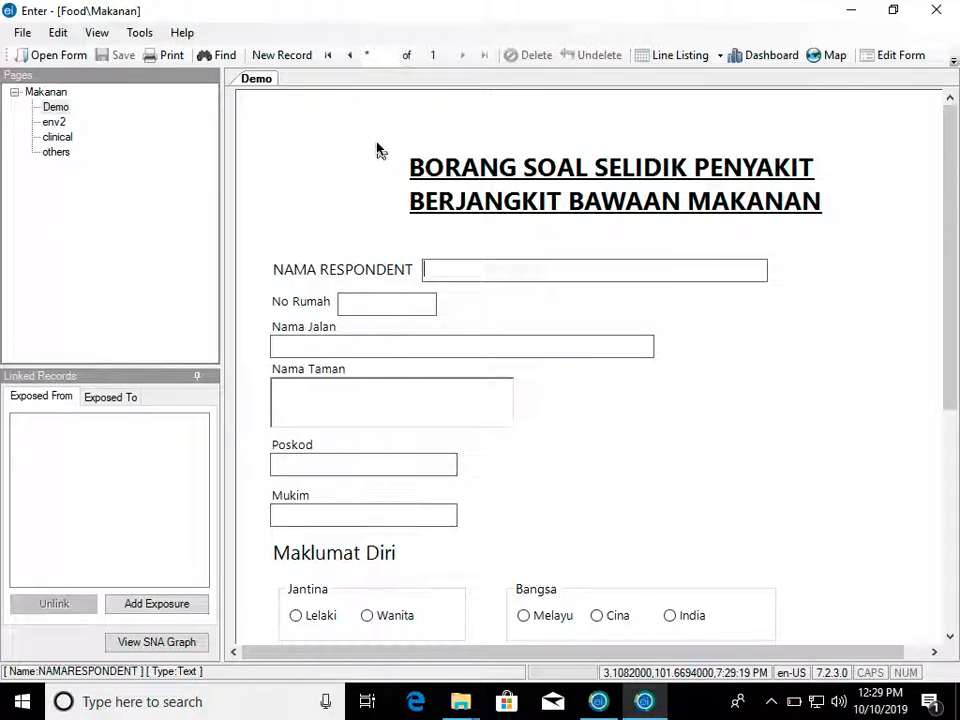
{"action": "left_click", "coordinate": [35, 38]}
{"action": "left_click", "coordinate": [34, 39]}
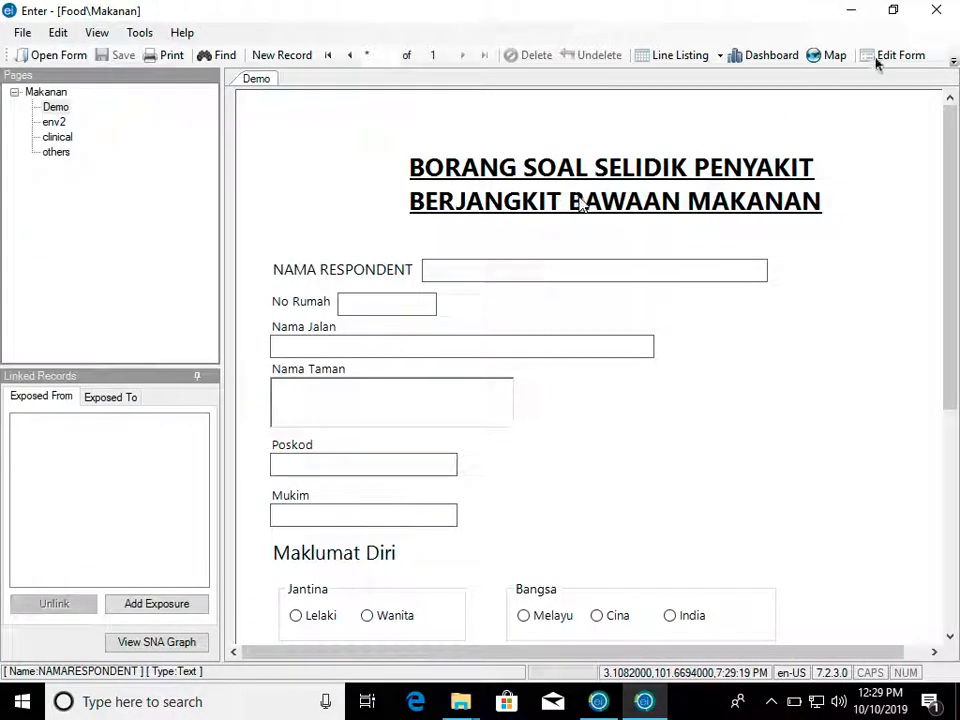
Step: Switch to Epi Info's Form Designer through the main launcher and open the recent Food project
{"action": "left_click", "coordinate": [857, 13]}
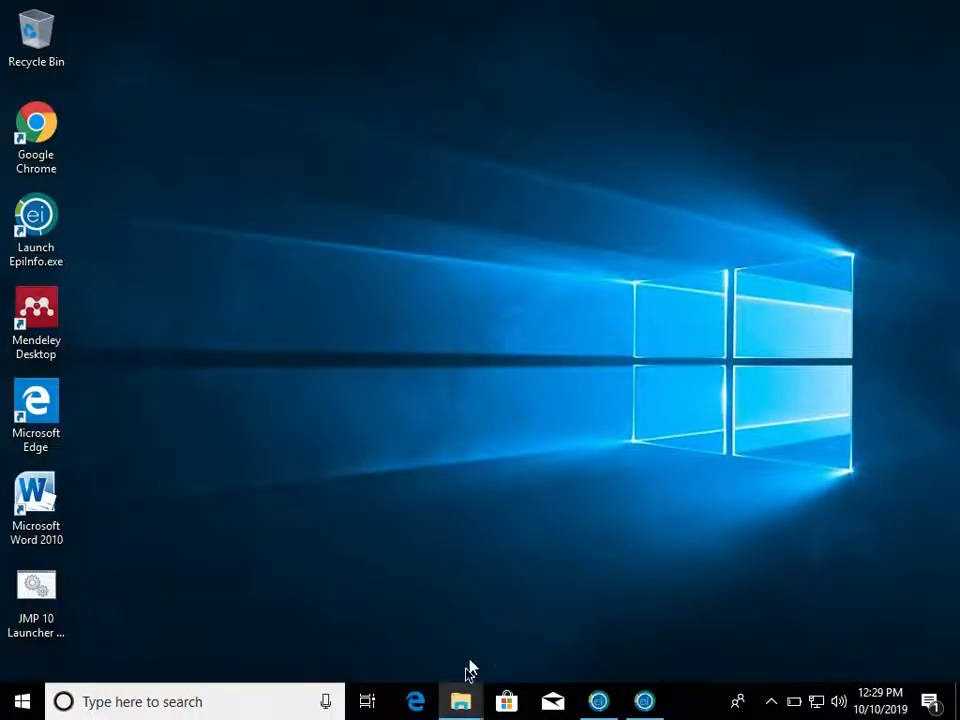
{"action": "left_click", "coordinate": [598, 701]}
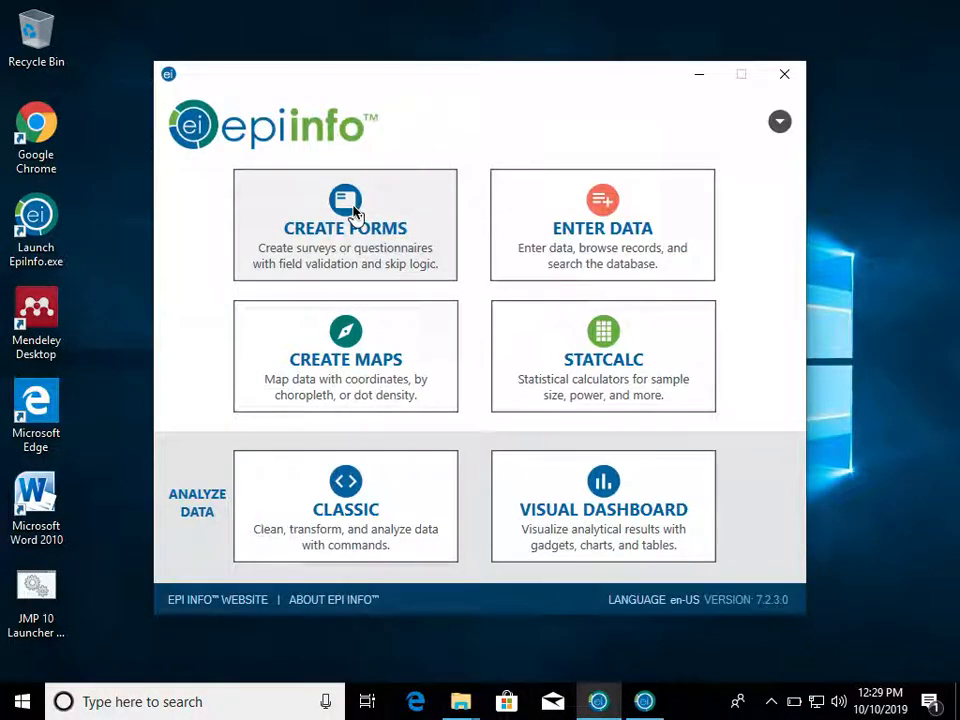
{"action": "left_click", "coordinate": [355, 212]}
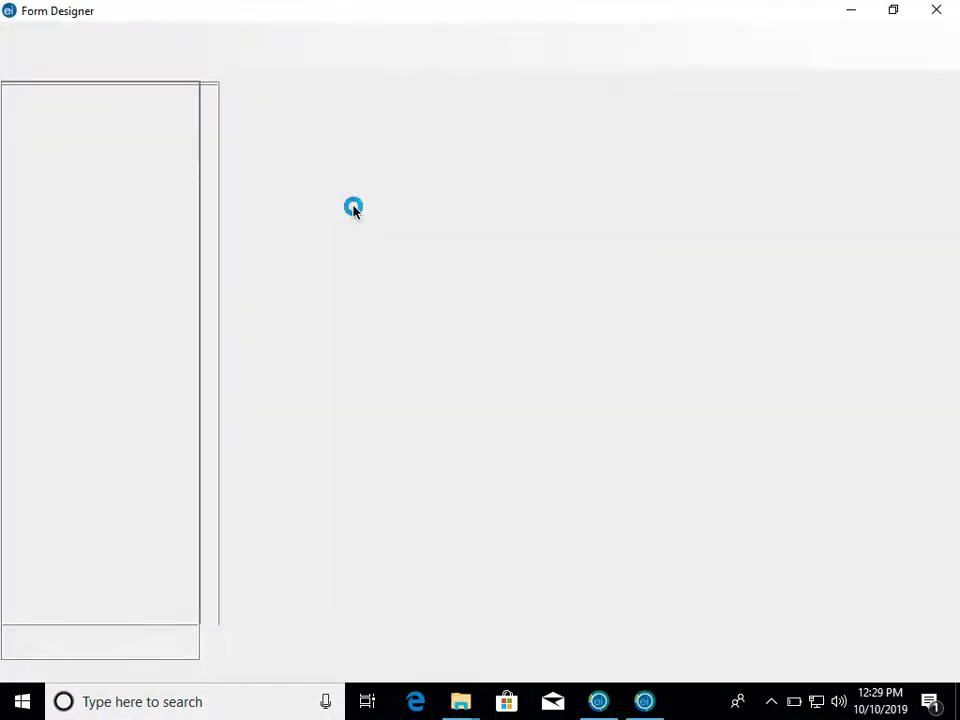
{"action": "left_click", "coordinate": [31, 34]}
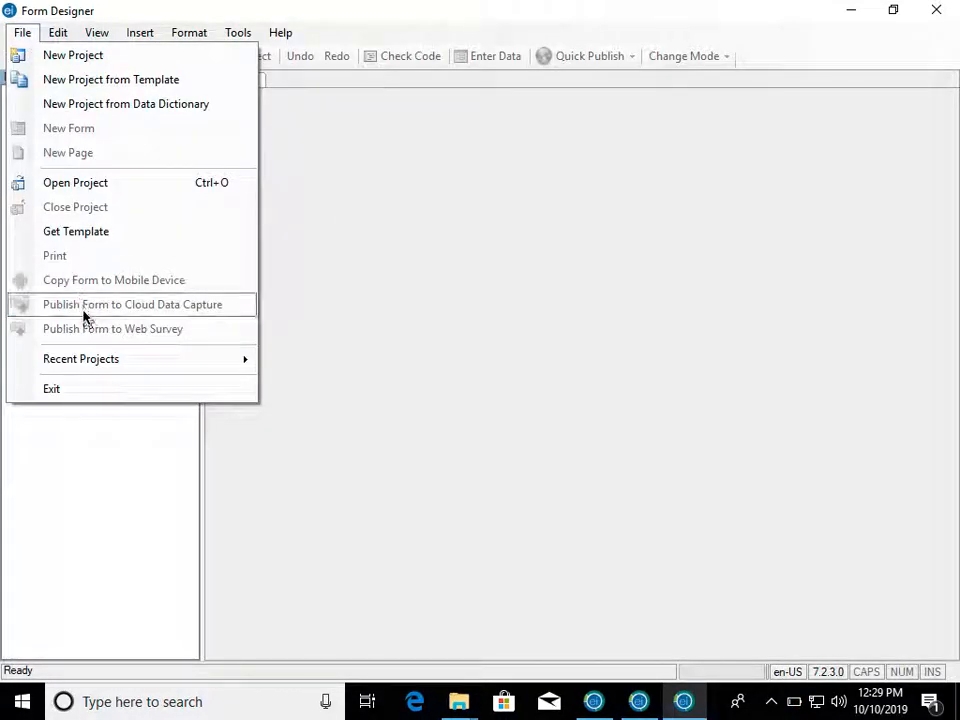
{"action": "mouse_move", "coordinate": [208, 366]}
{"action": "left_click", "coordinate": [315, 363]}
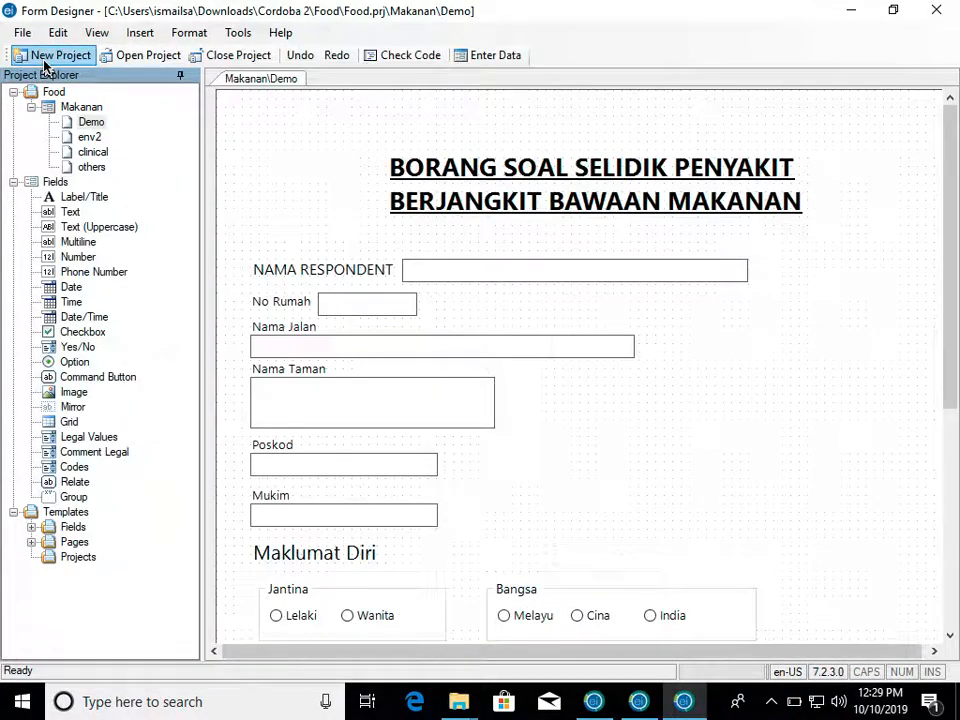
Step: Examine the Makanan form's mobile, cloud and web publishing options, and close Form Designer to return to the Enter window
{"action": "left_click", "coordinate": [24, 35]}
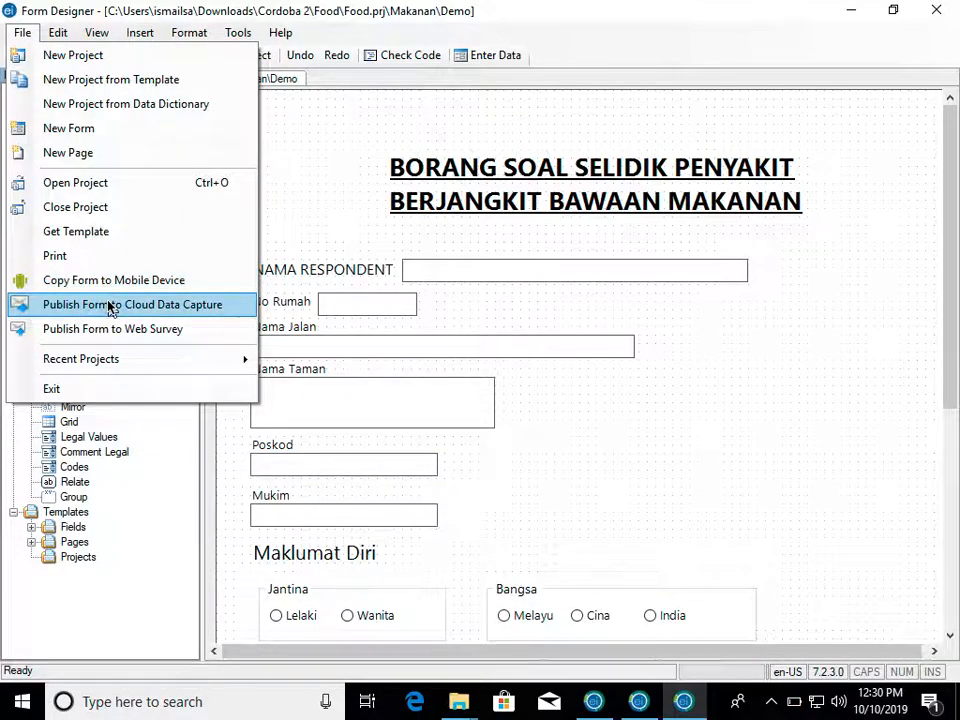
{"action": "left_click", "coordinate": [305, 177]}
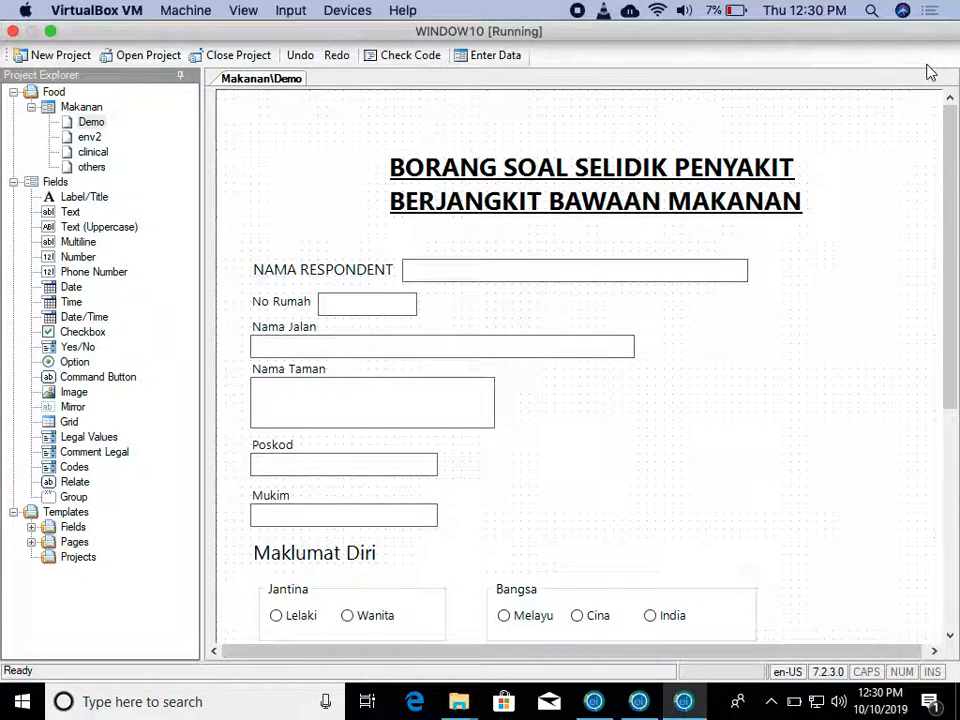
{"action": "left_click", "coordinate": [938, 10]}
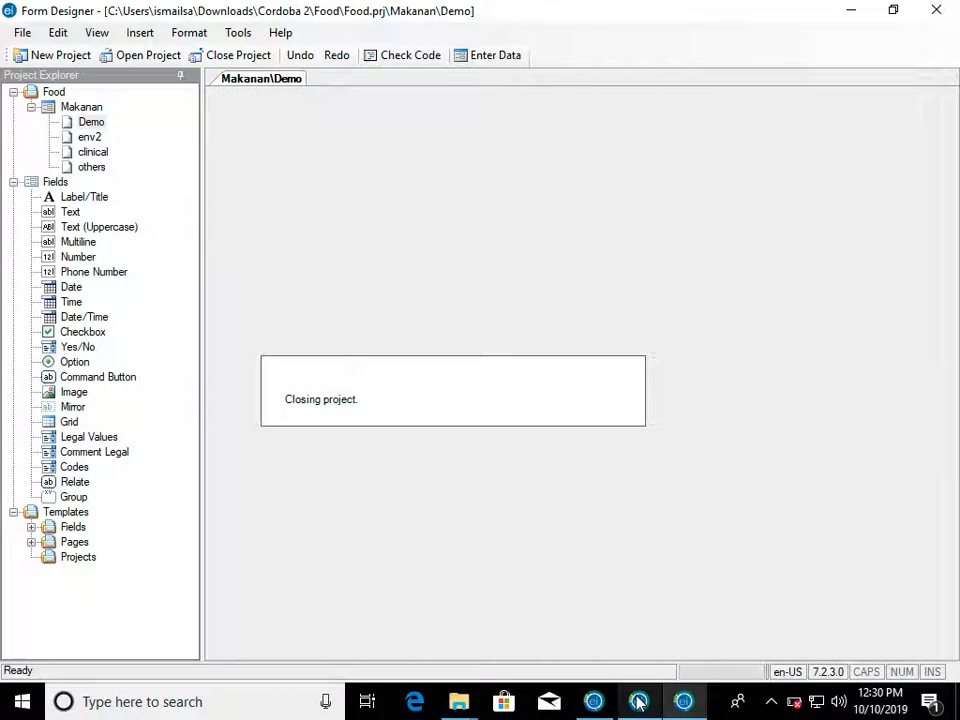
{"action": "left_click", "coordinate": [639, 702]}
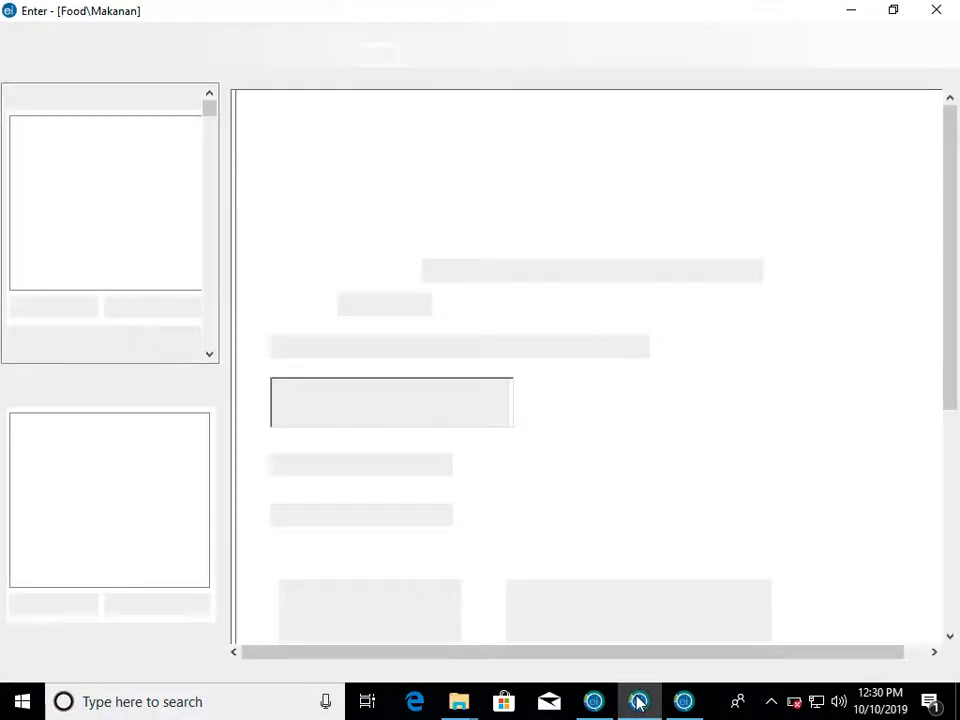